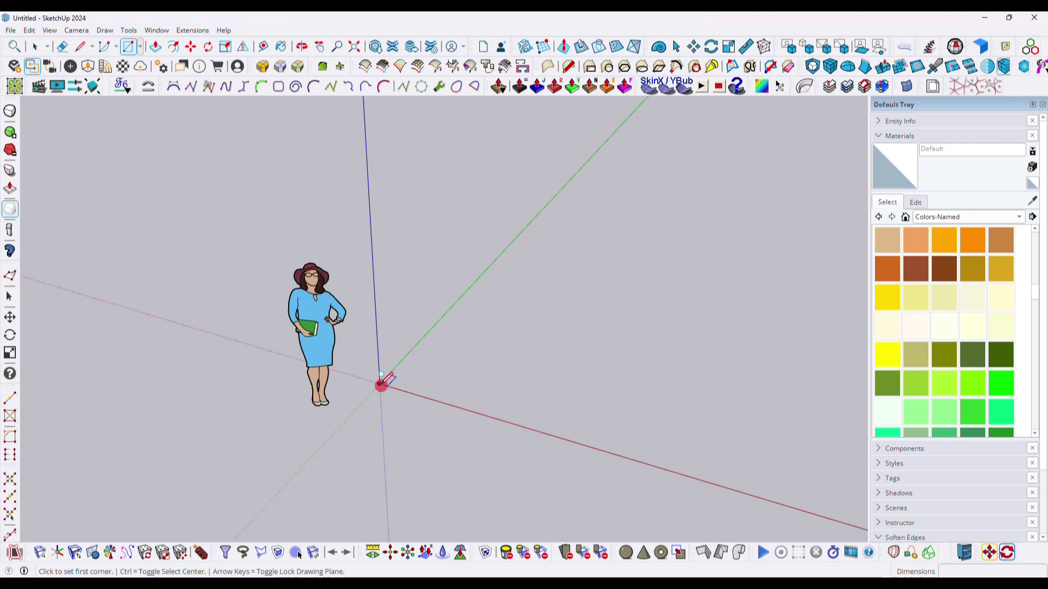
Draw a ground rectangle from the origin, about 26' 11" by 17' 5".
left_click(329, 368)
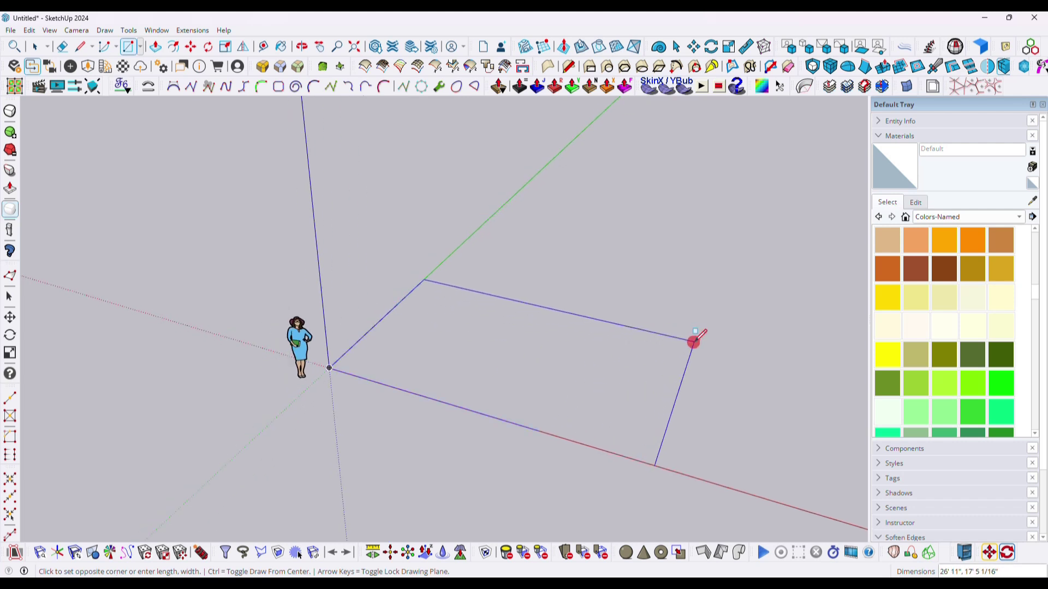
left_click(693, 342)
key("space")
Draw a three-sided circle with a radius of about 5" just inside the rectangle's far corner on the green axis.
middle_click_drag(359, 318, 464, 354)
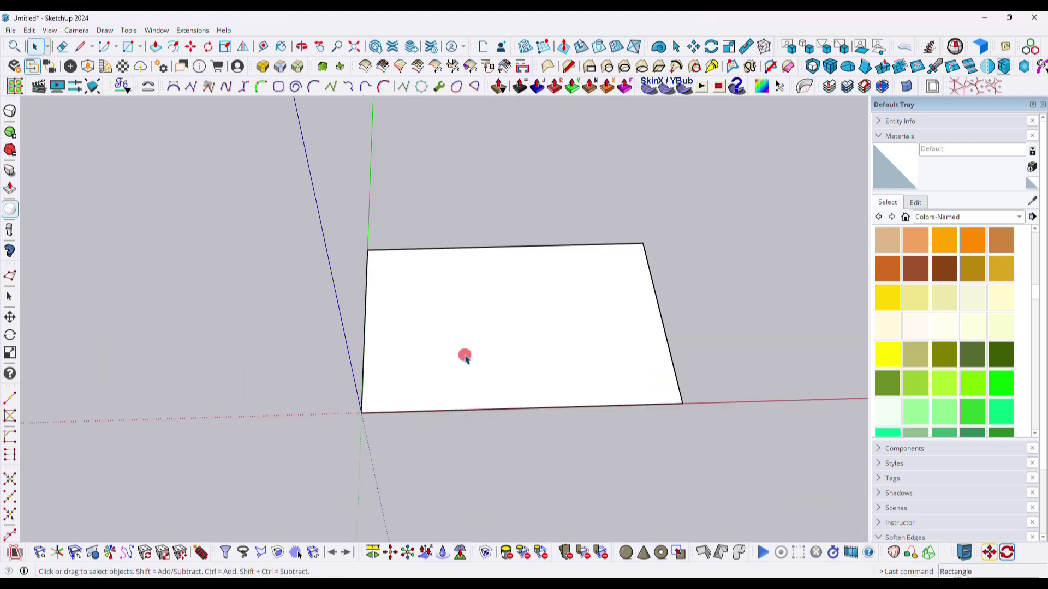
scroll(410, 240, "up", 3)
middle_click_drag(400, 297, 403, 236)
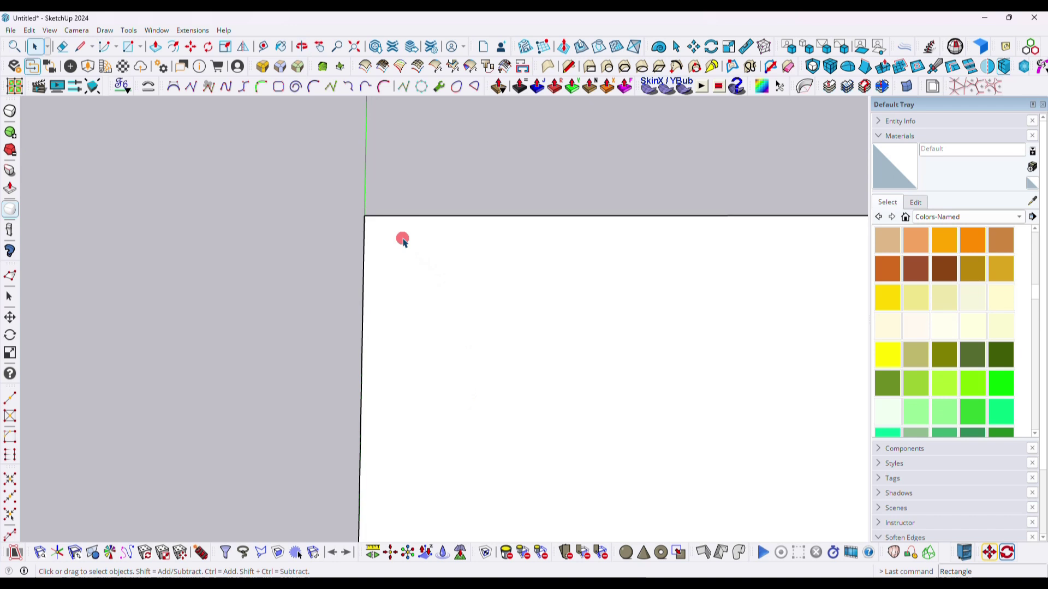
scroll(400, 232, "up", 4)
key("c")
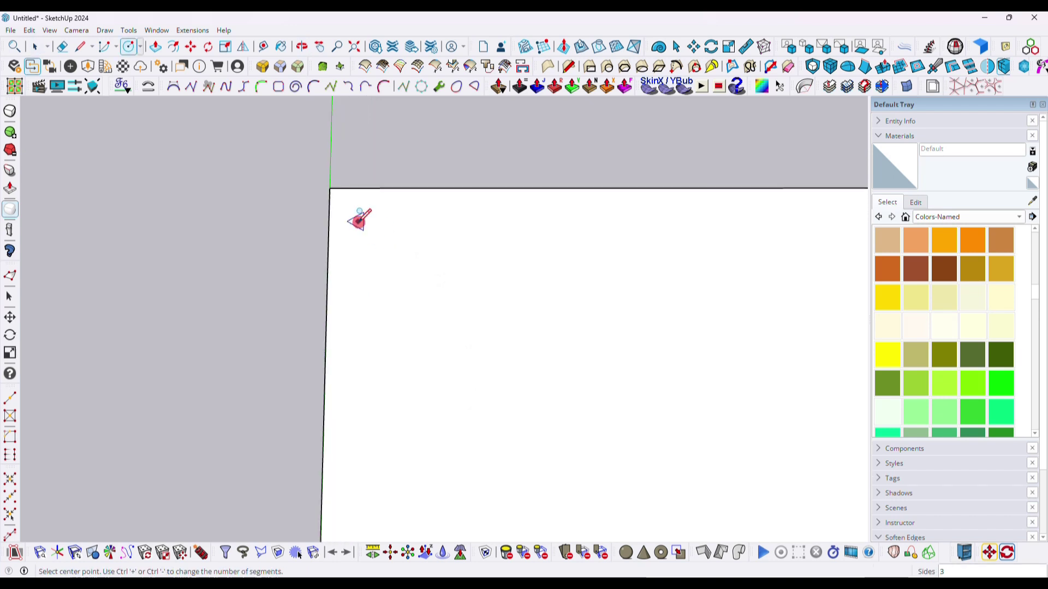
scroll(361, 218, "up", 2)
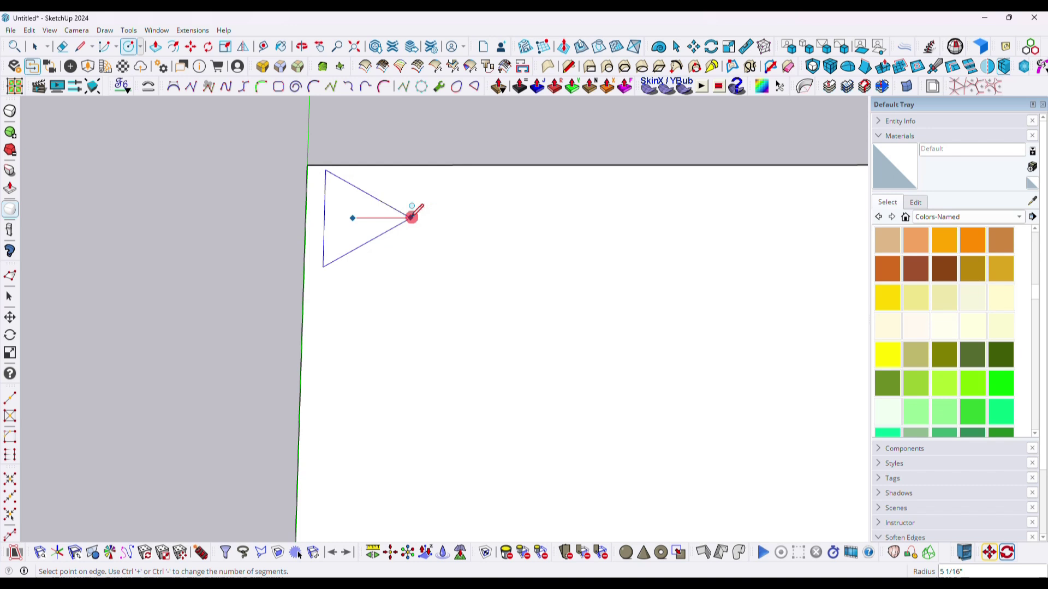
left_click(412, 217)
scroll(412, 217, "down", 5)
key("space")
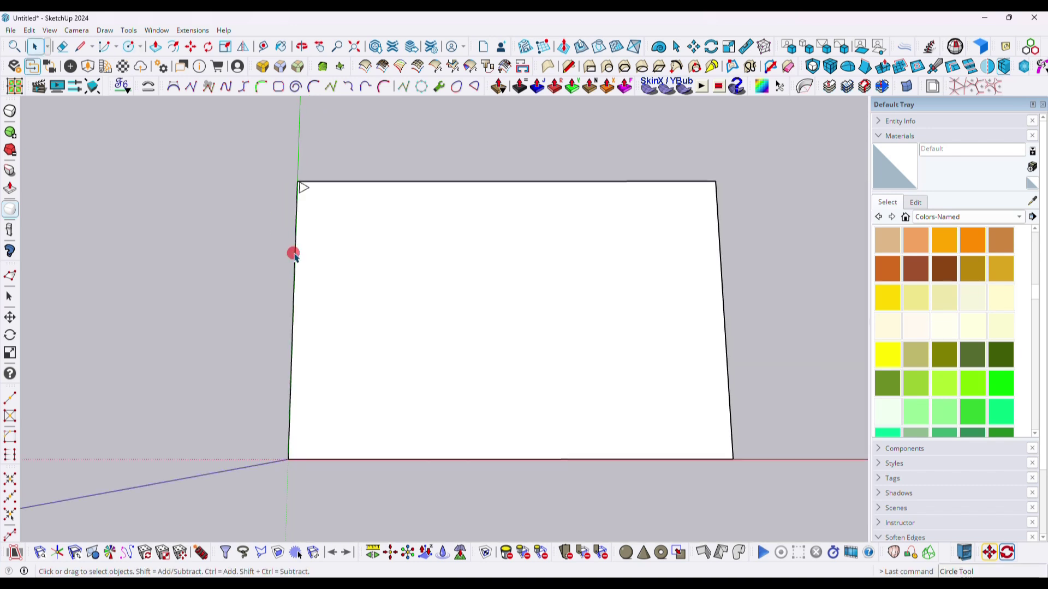
Offset the triangle's outline inward by about 1/2" to form a thin frame.
scroll(293, 252, "up", 2)
scroll(306, 186, "up", 3)
middle_click_drag(311, 180, 394, 236, "shift")
scroll(394, 236, "up", 2)
key("f")
left_click(389, 231)
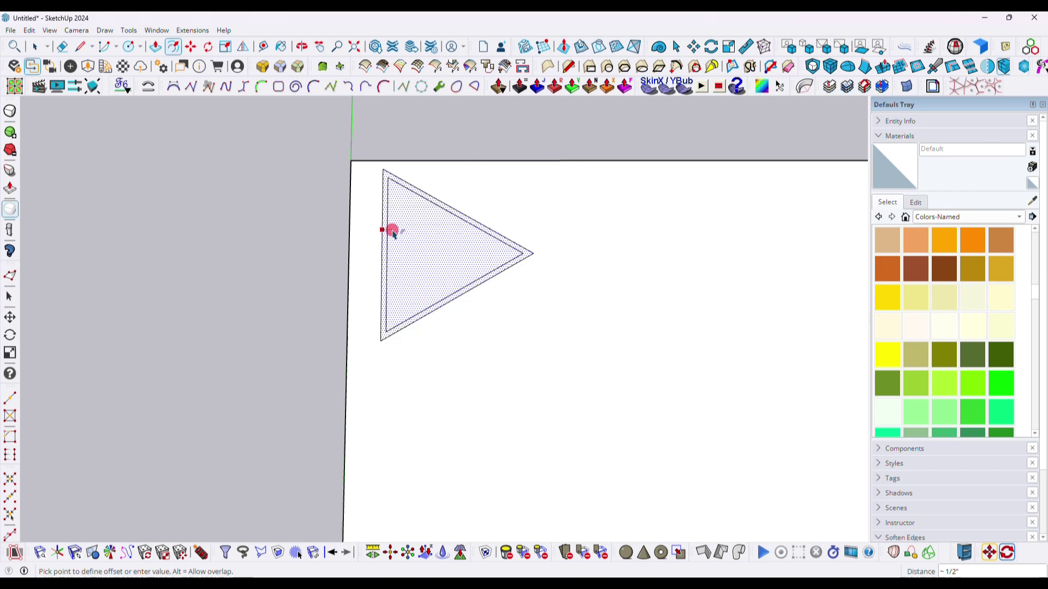
left_click(393, 230)
Turn the whole framed triangle into a component with the default settings.
key("space")
left_click(407, 210)
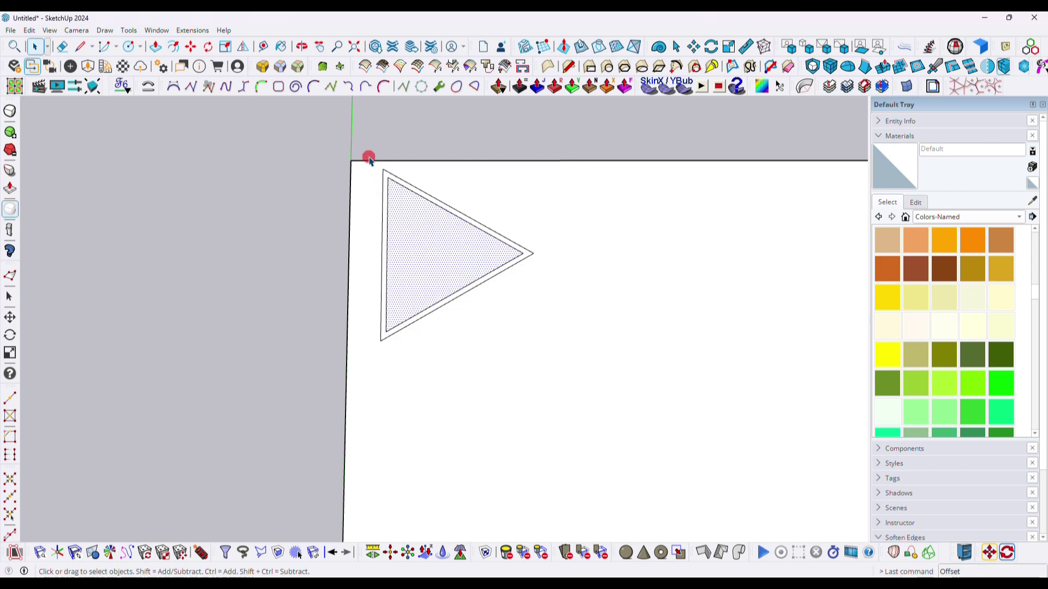
left_click_drag(369, 159, 655, 412)
right_click(424, 244)
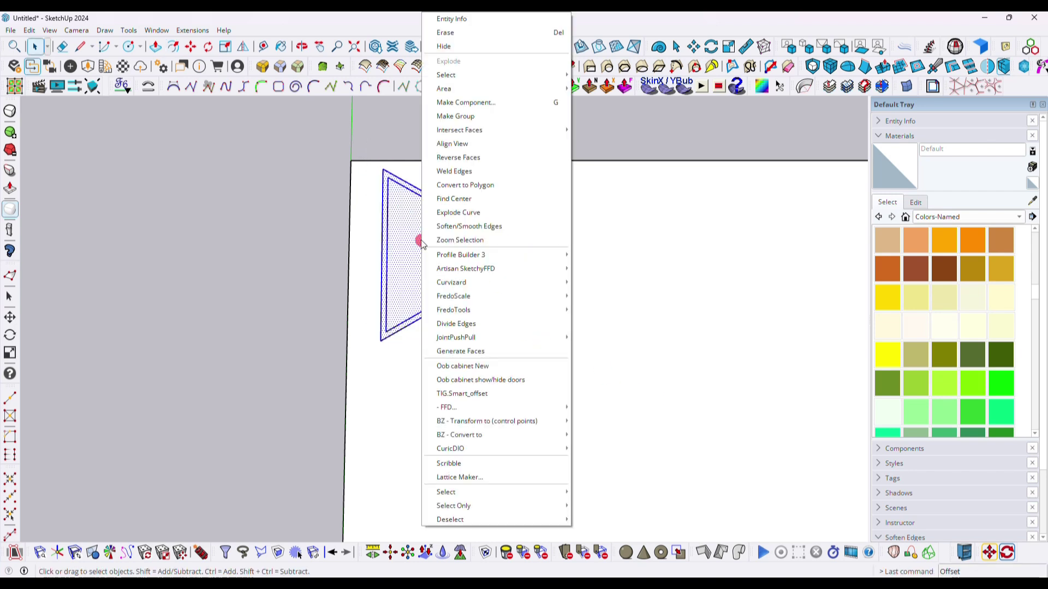
left_click(469, 102)
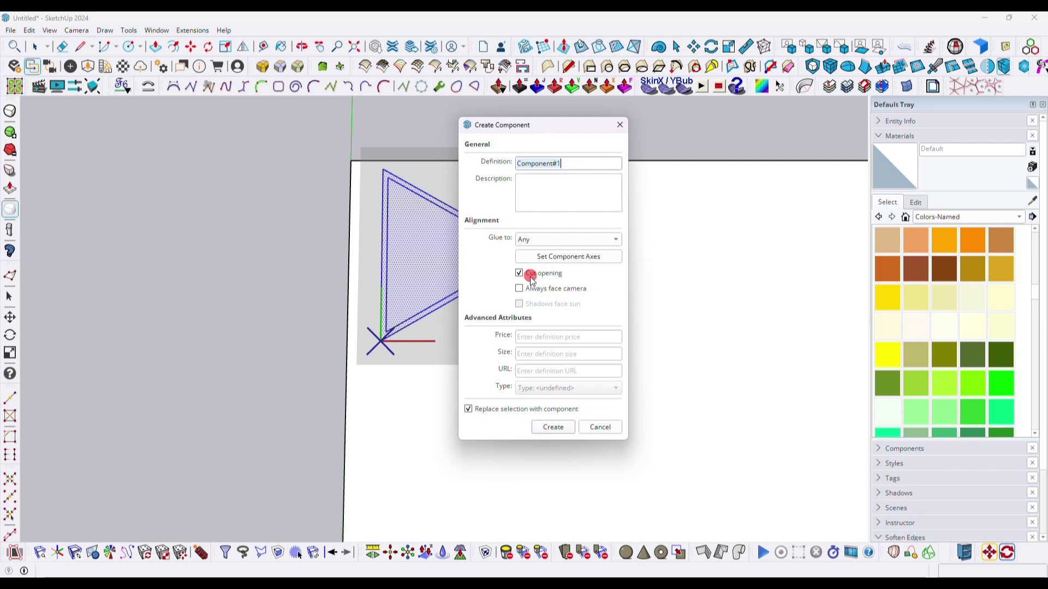
left_click(555, 428)
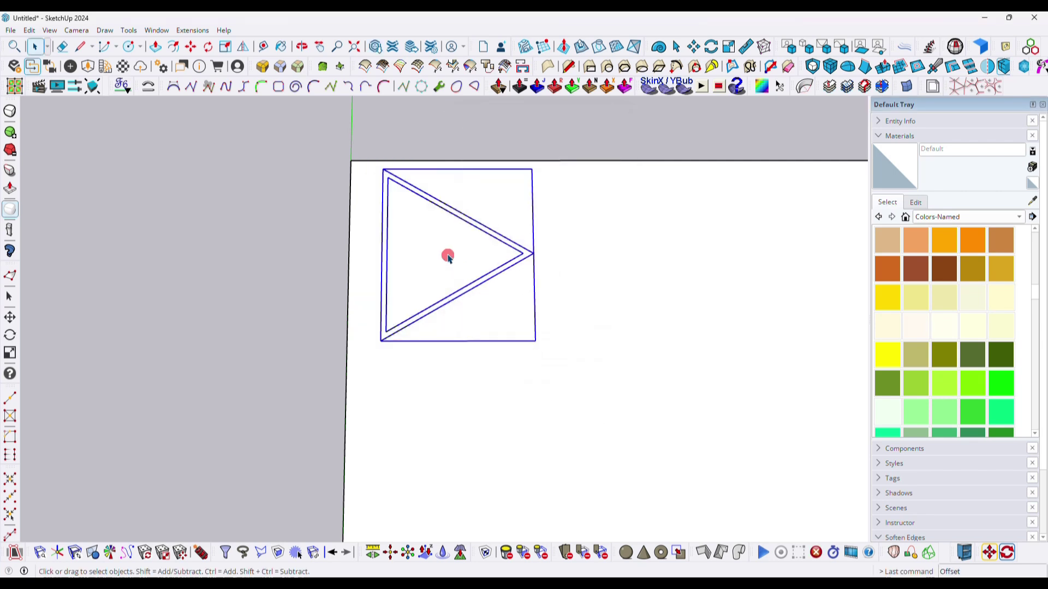
Paint the inner face of the triangle component with Translucent Glass Blue from Glass and Mirrors.
double_click(447, 256)
key("b")
left_click(983, 216)
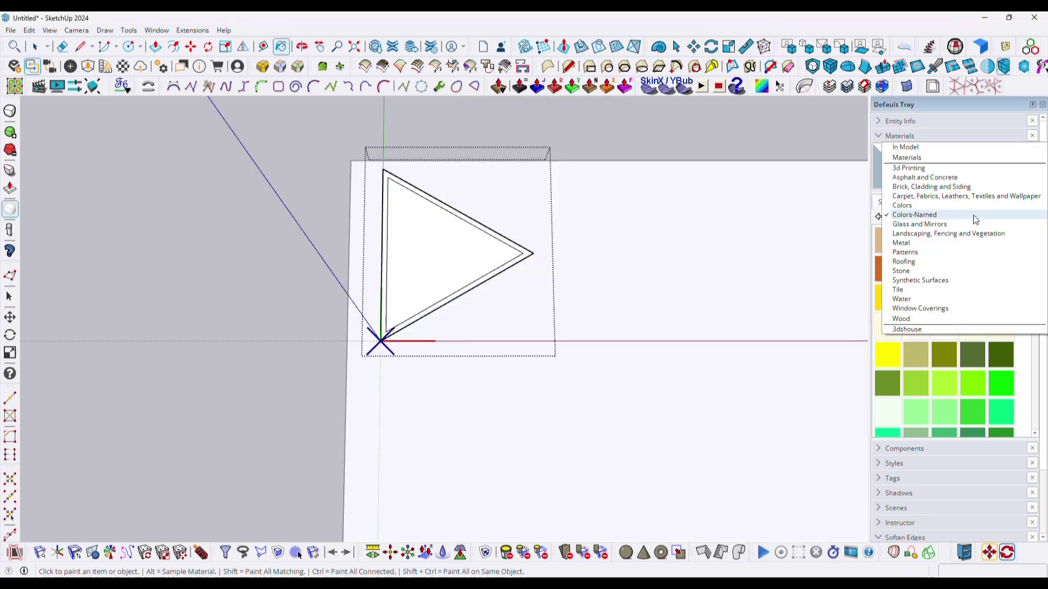
left_click(939, 227)
left_click(972, 240)
left_click(444, 237)
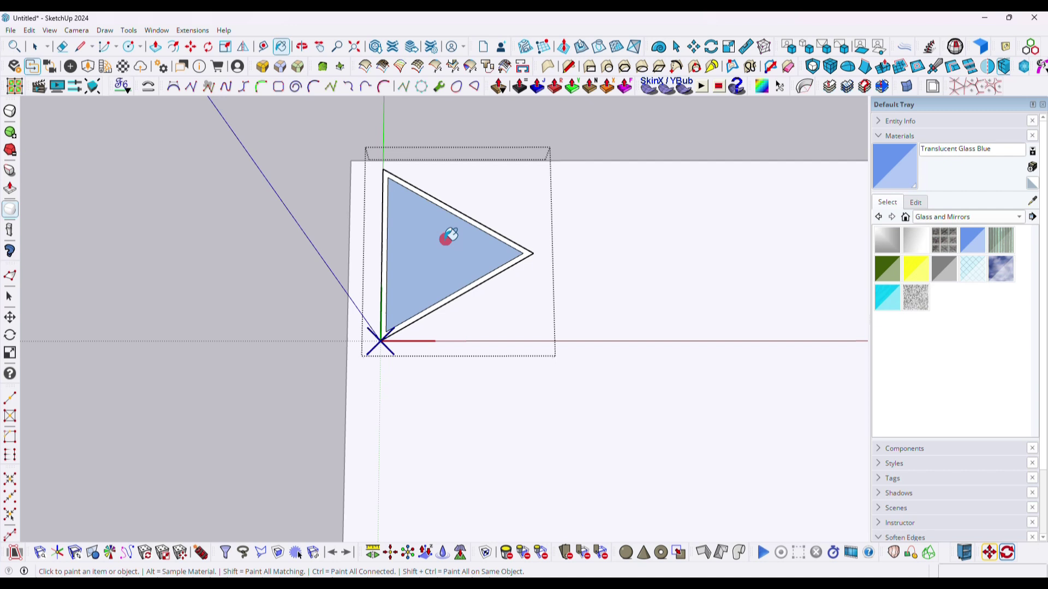
key("space")
left_click(283, 175)
Create a mirrored copy of the triangle component with the Flip tool so the two tips face each other.
left_click(391, 223)
middle_click_drag(365, 220, 311, 221)
left_click(243, 47)
middle_click_drag(358, 262, 322, 173)
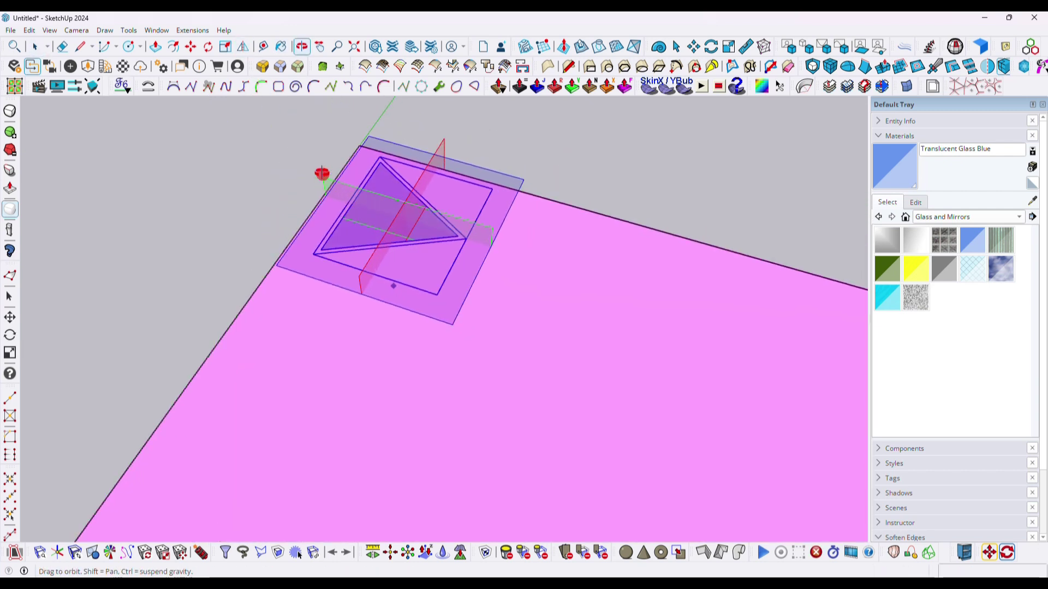
left_click_drag(368, 280, 449, 298)
key("ctrl")
middle_click_drag(321, 322, 381, 322)
key("space")
Copy the mirrored triangle below the original, and copy the original beside it to complete a four-triangle fan.
middle_click_drag(489, 258, 396, 214)
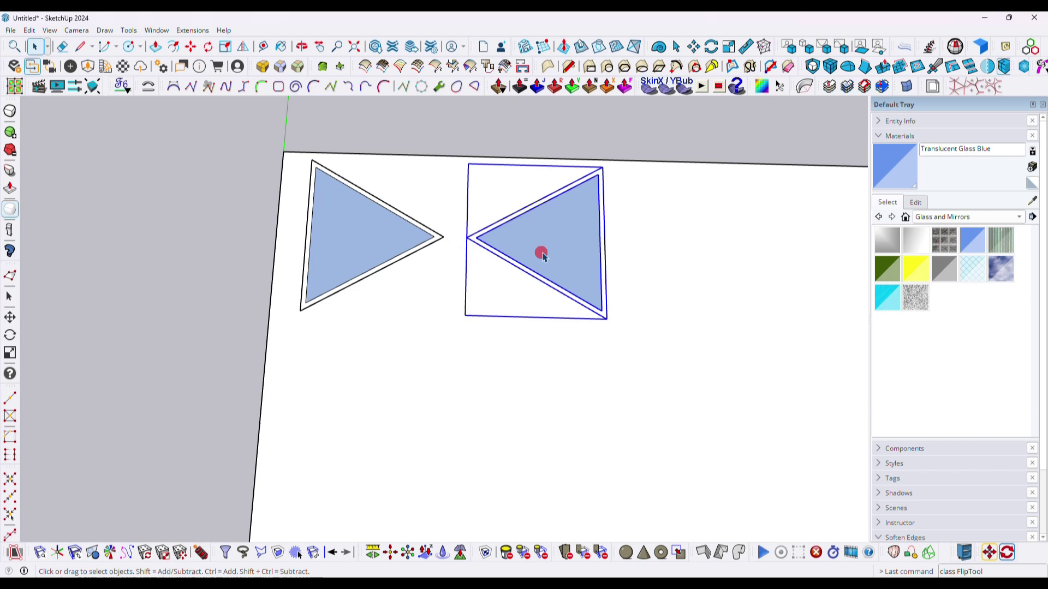
key("m")
left_click(504, 282)
key("ctrl")
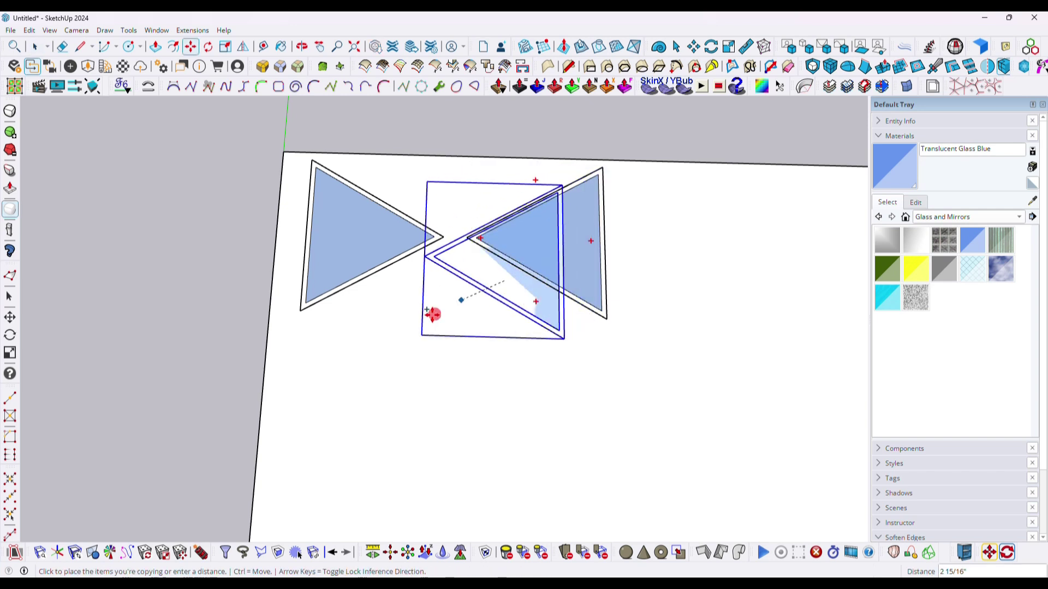
left_click(338, 365)
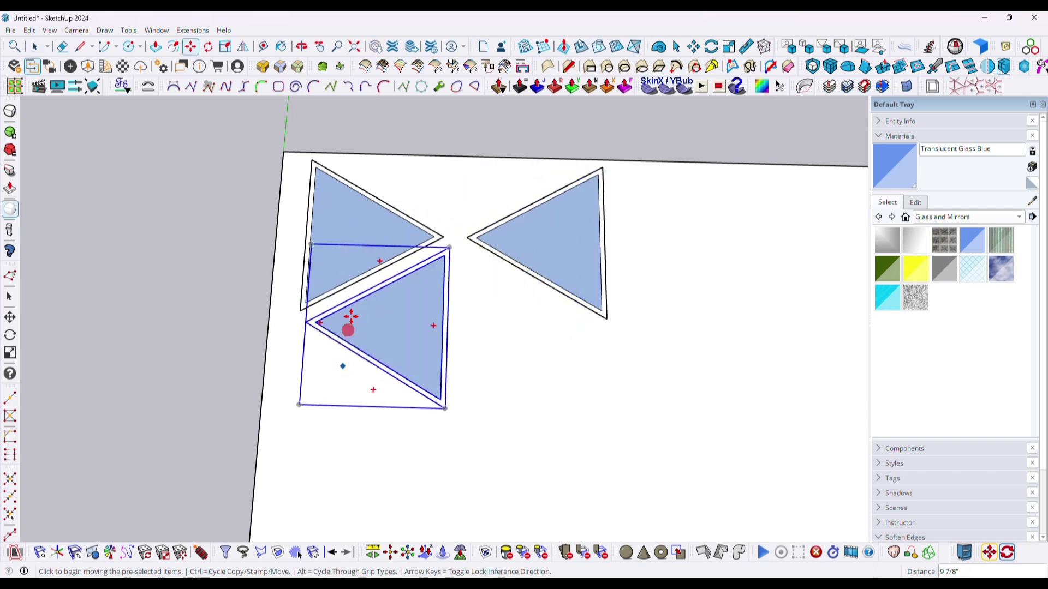
left_click(350, 249)
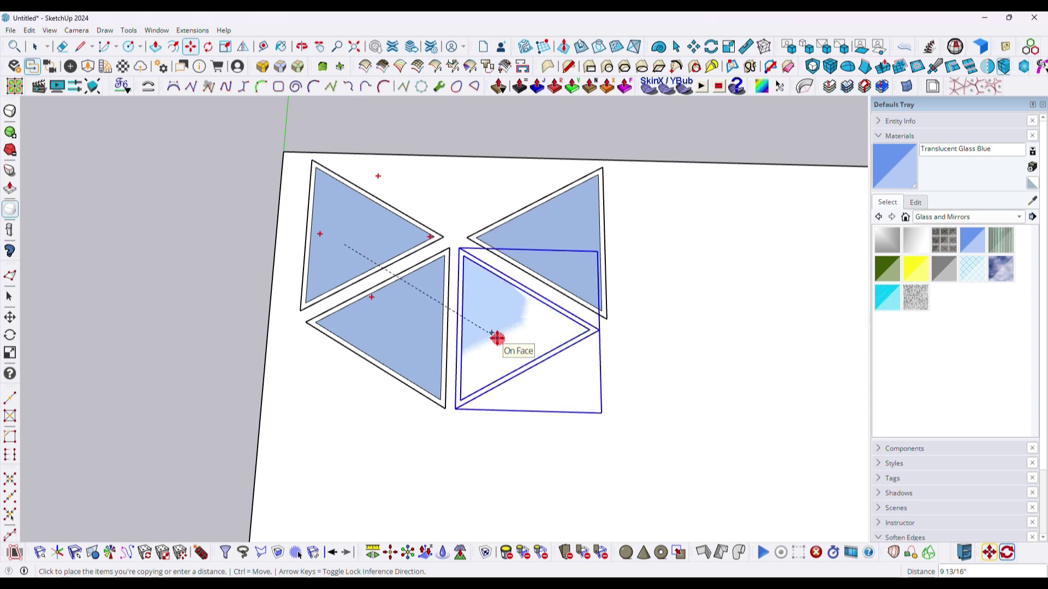
left_click(497, 338)
Copy the four-triangle fan along the rectangle's far edge to the opposite corner, about 25' 2" away.
key("space")
scroll(255, 152, "down", 2)
left_click_drag(252, 141, 598, 366)
scroll(164, 175, "down", 2)
scroll(164, 175, "down", 4)
middle_click_drag(251, 227, 231, 203)
key("m")
left_click(227, 201)
key("ctrl")
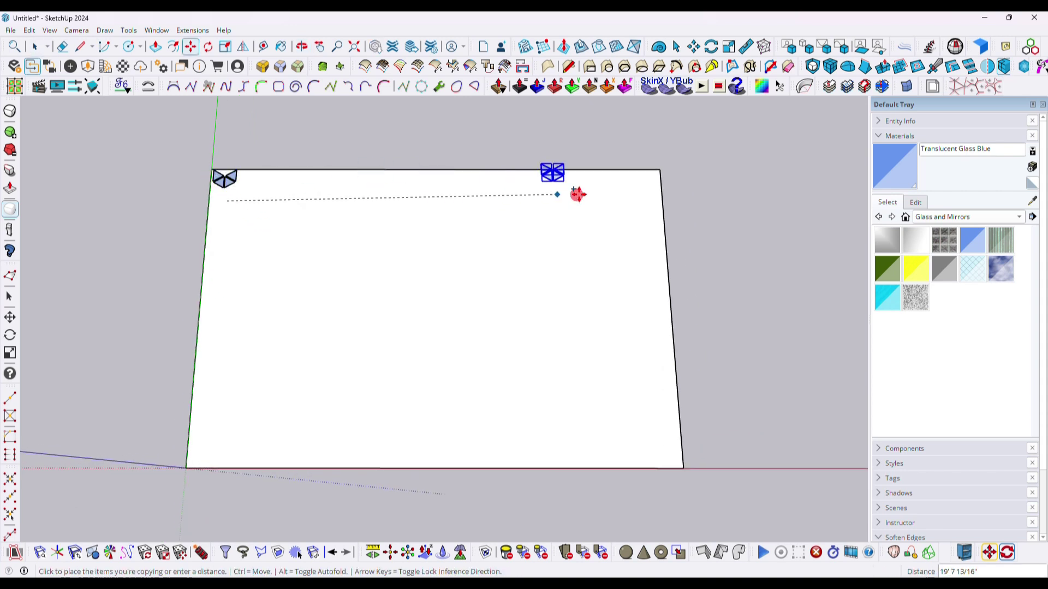
left_click(651, 202)
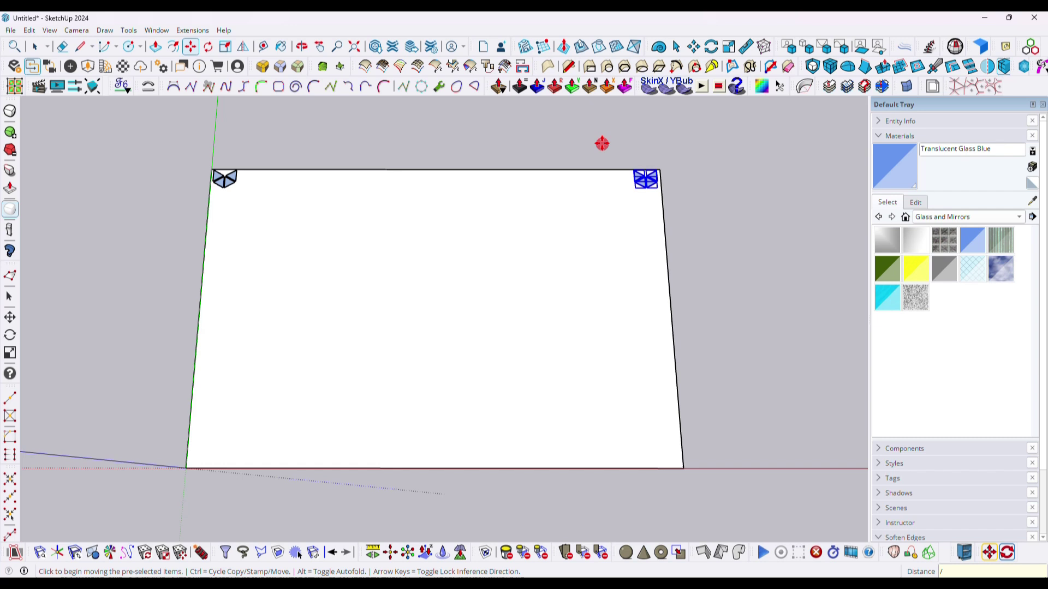
Distribute copies of the fan evenly between both ends with /10, and replace that division with /15.
type("/10")
key("Return")
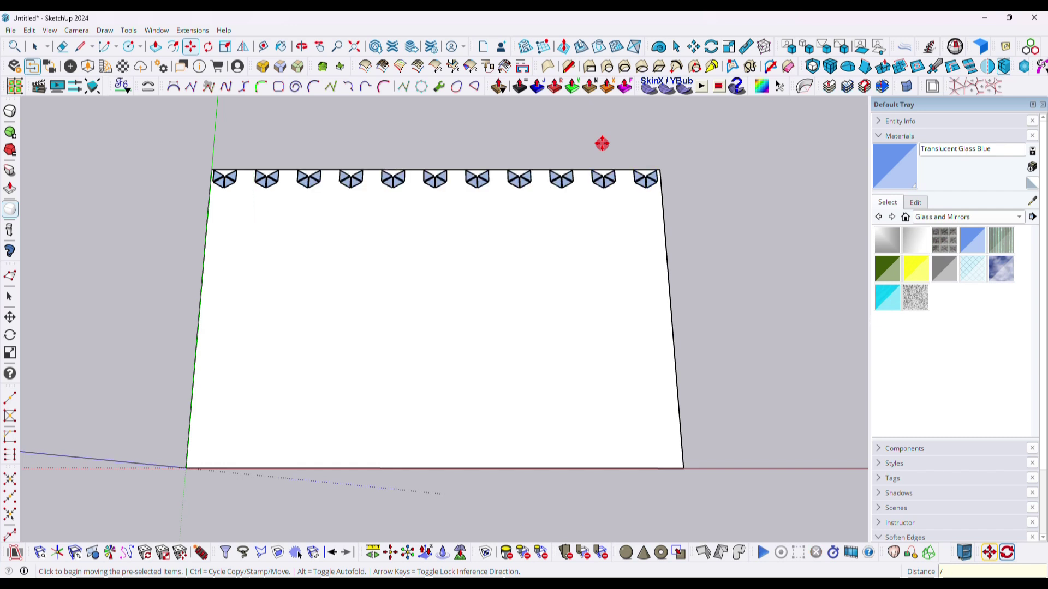
key("Return")
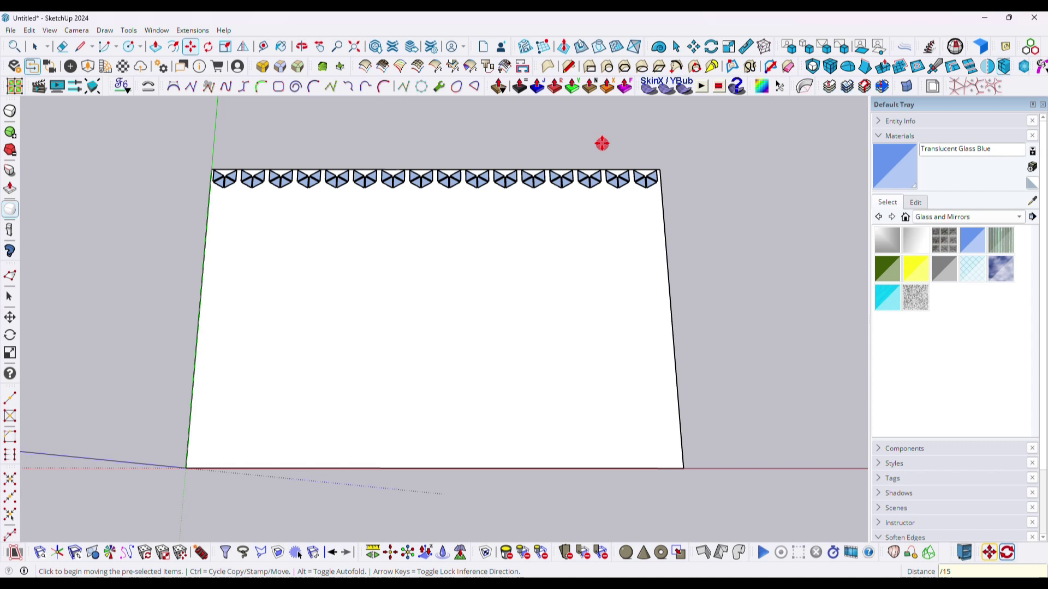
Copy the entire row of fans about 16' along the green axis to the near edge and divide the distance with /15.
middle_click_drag(540, 203, 406, 192)
key("space")
left_click_drag(193, 114, 678, 223)
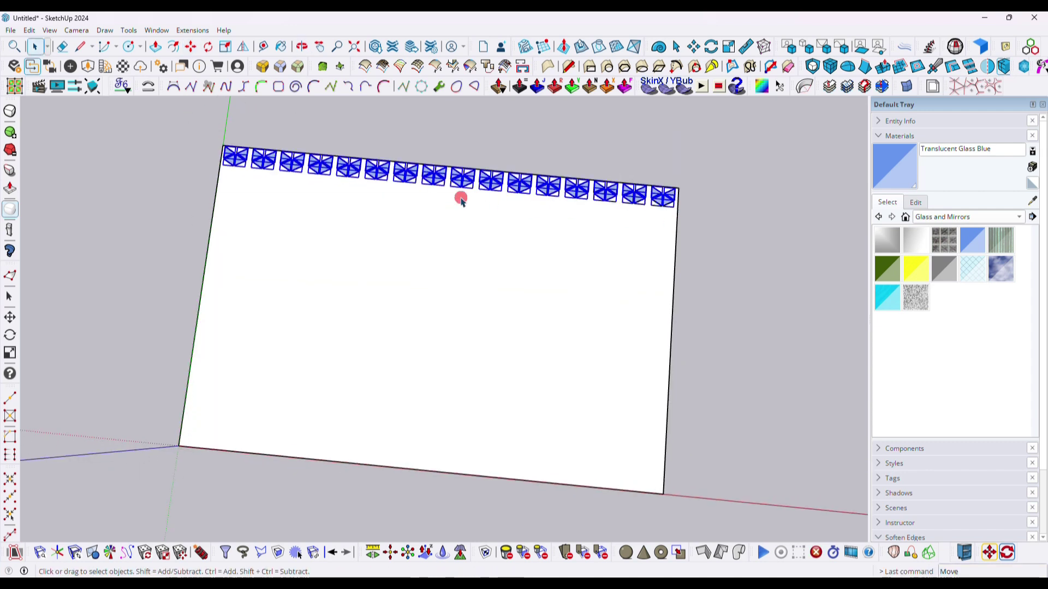
key("m")
key("ctrl")
left_click(540, 202)
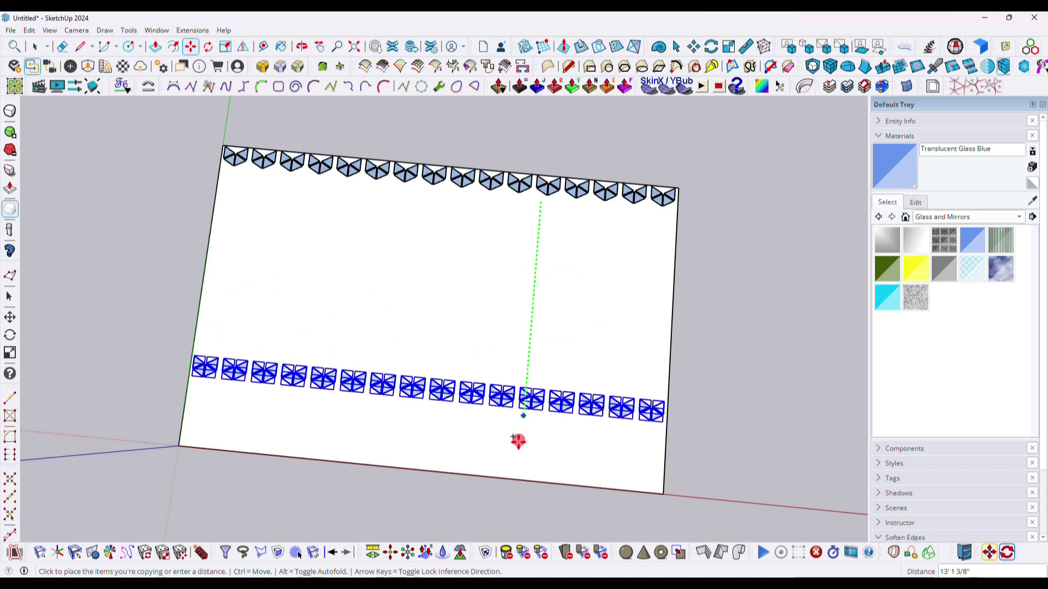
left_click(515, 484)
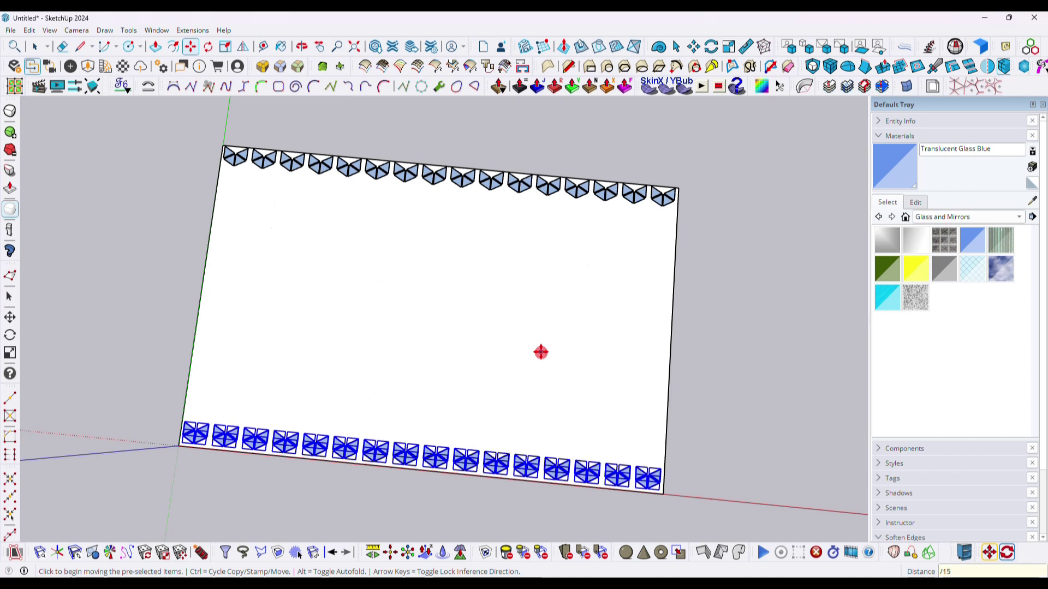
key("Return")
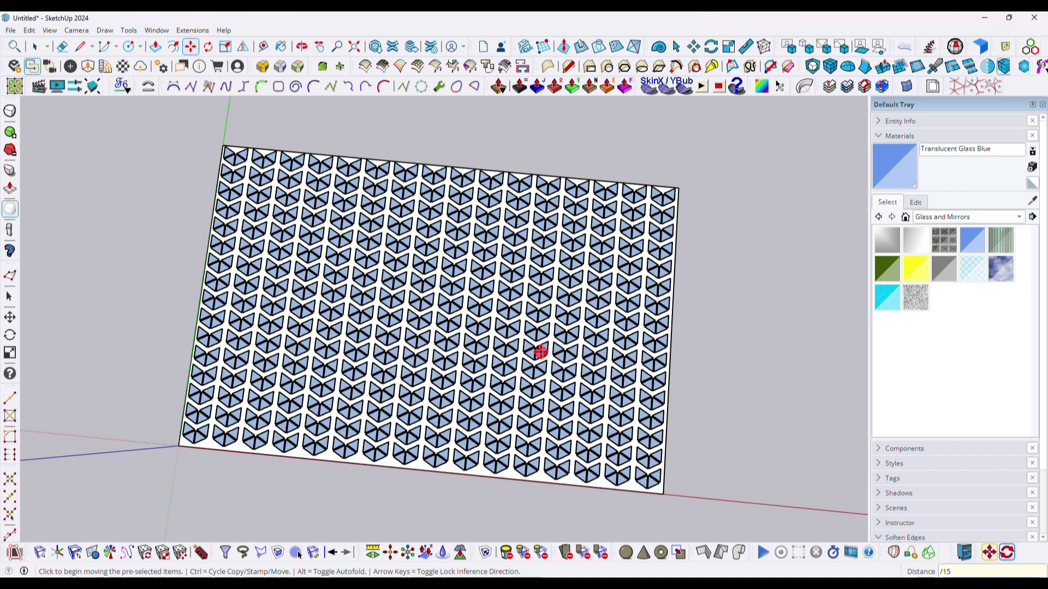
Draw a separate small rectangle, about 3' by 9", just outside the panel's near edge by the origin.
middle_click_drag(541, 352, 473, 230)
key("space")
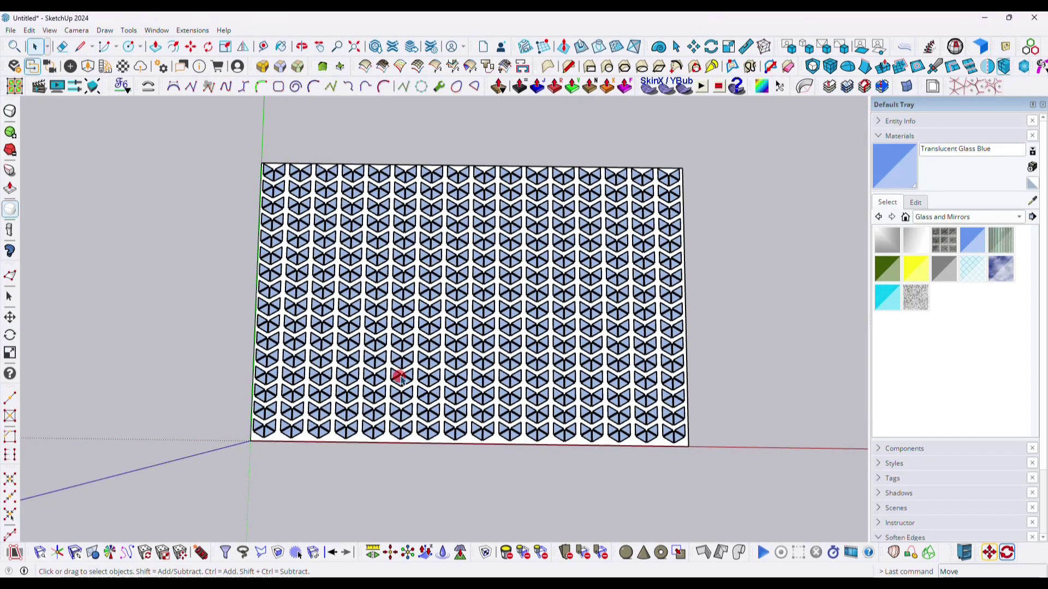
middle_click_drag(309, 460, 285, 461)
key("r")
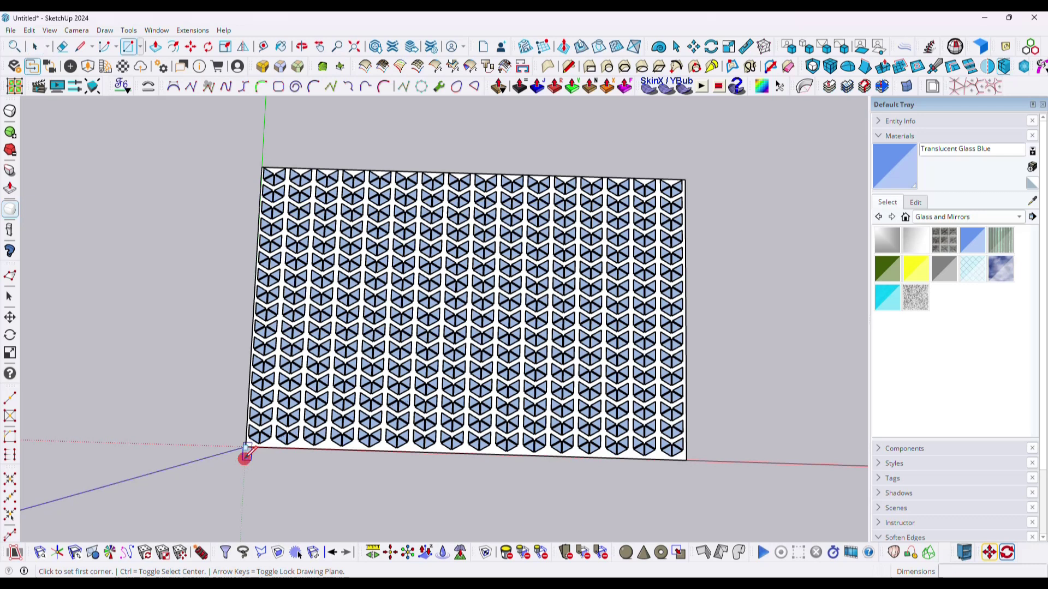
left_click(248, 450)
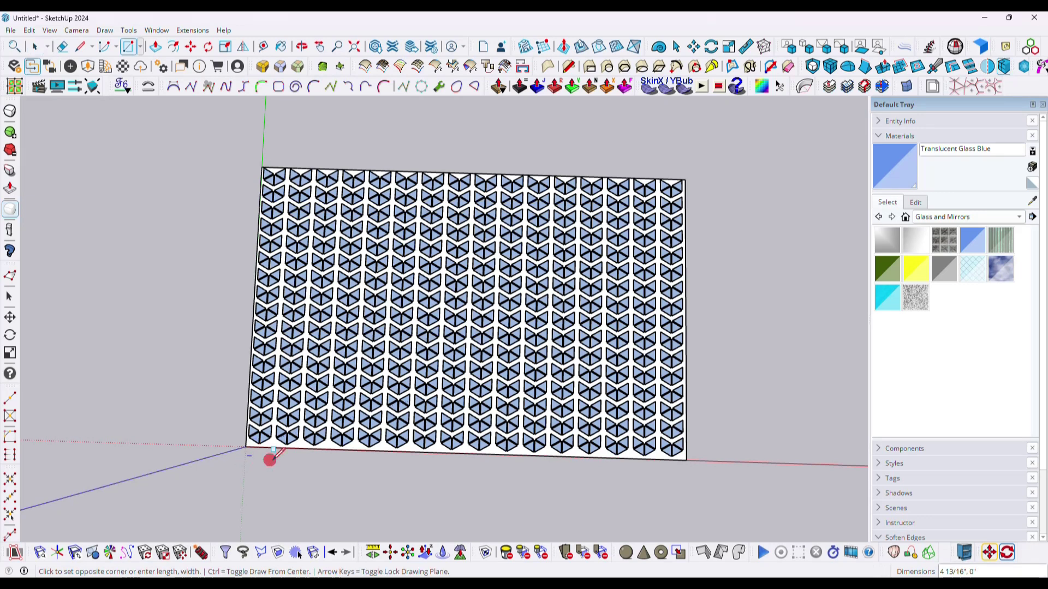
left_click(294, 470)
key("space")
Start making a component from the small rectangle, entering A as both its definition and description.
scroll(264, 459, "up", 4)
middle_click_drag(265, 457, 427, 381, "shift")
scroll(506, 411, "up", 3)
key("space")
left_click(427, 381)
right_click(427, 381)
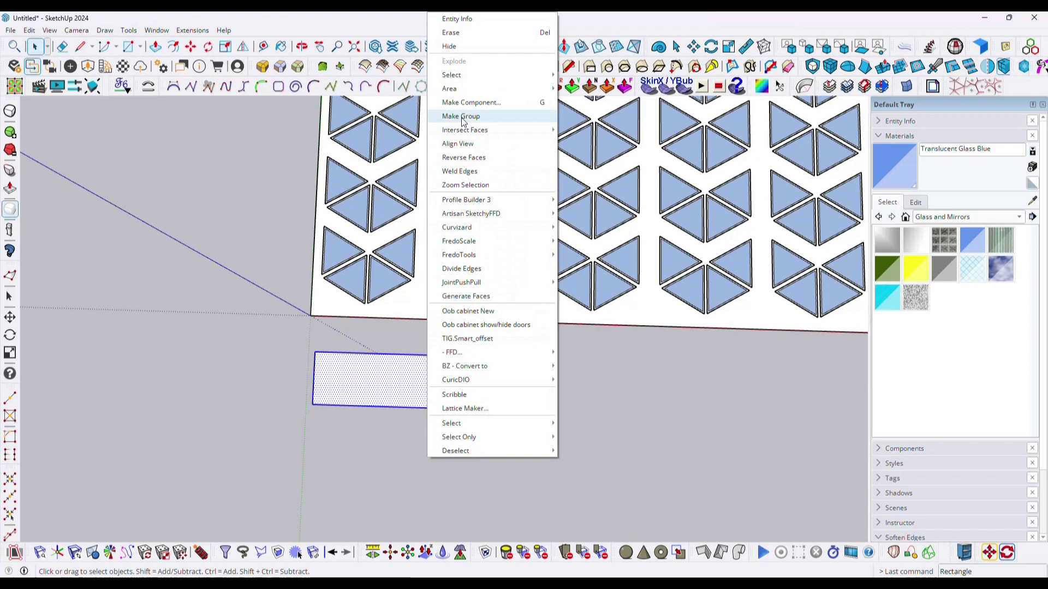
left_click(492, 102)
left_click(501, 131)
left_click_drag(502, 134, 463, 134)
left_click(491, 167)
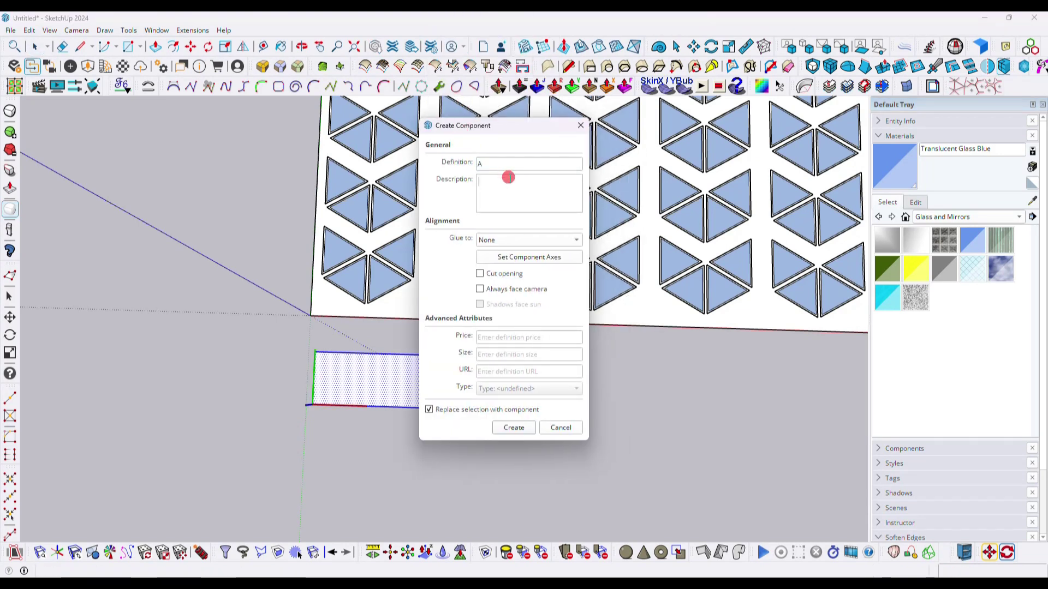
Place the component's axes at the midpoint of the small rectangle's lower long edge and create the component.
left_click(505, 260)
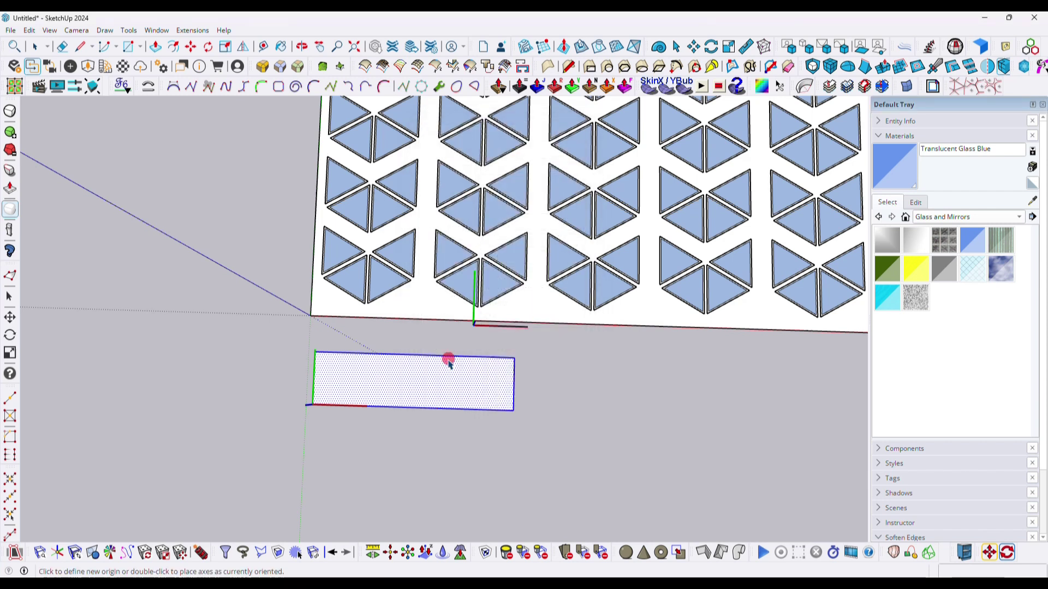
left_click(413, 409)
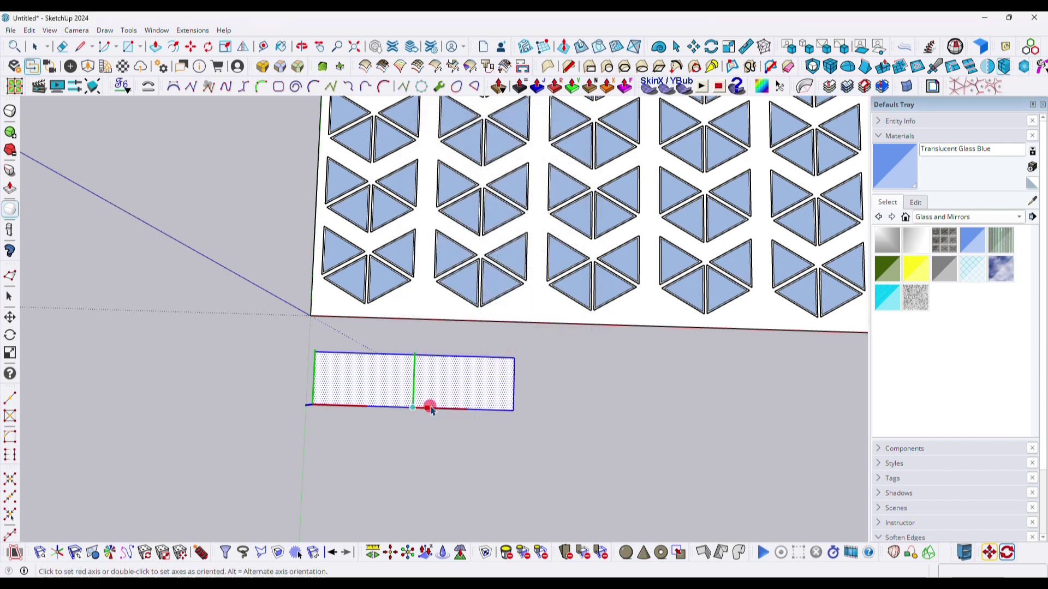
left_click(421, 359)
left_click(554, 427)
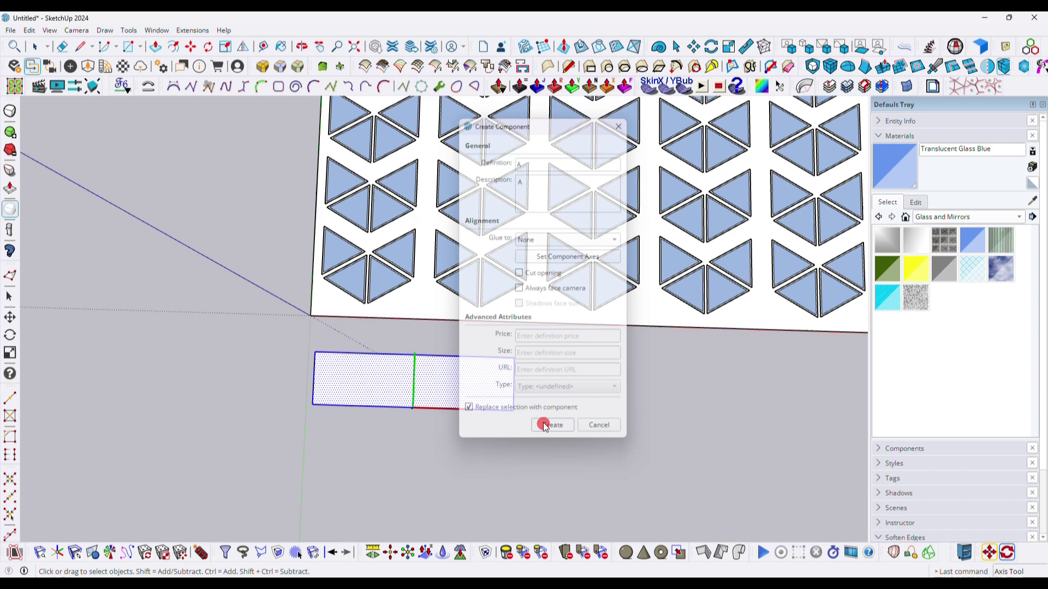
Copy rectangle component A about 24' along the red axis to the panel's far corner and divide the distance with /8.
scroll(257, 375, "down", 3)
key("m")
left_click(297, 398)
scroll(382, 399, "down", 4)
key("ctrl")
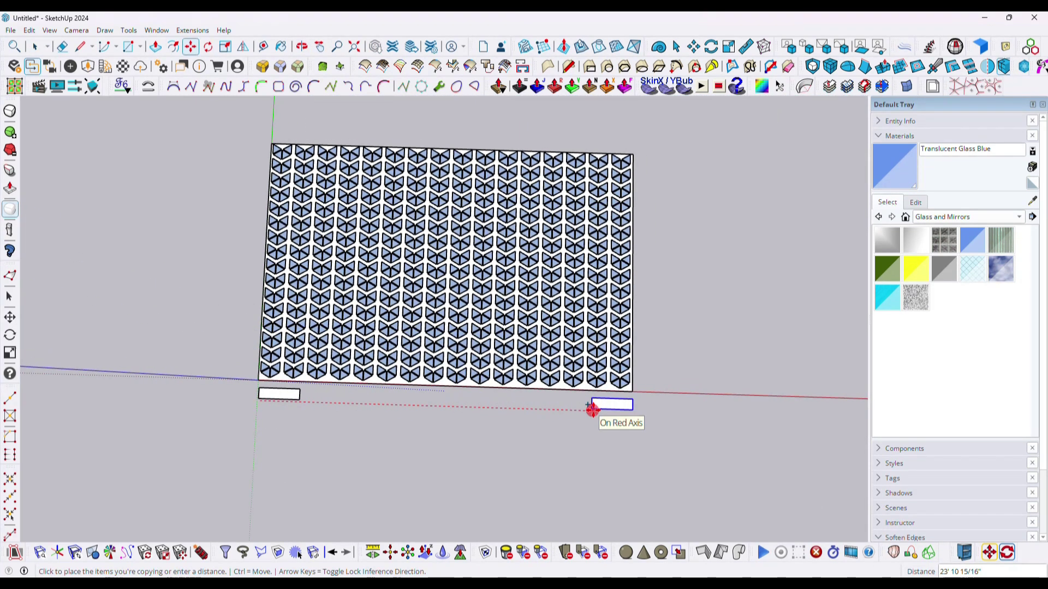
left_click(592, 410)
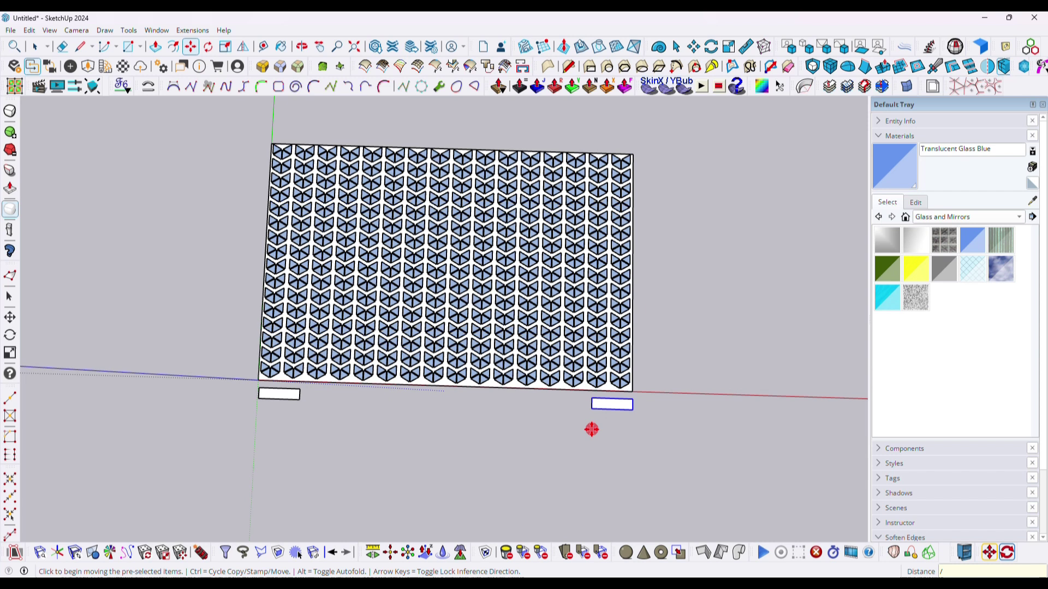
type("/8")
key("Return")
Float the Scale By Tools toolbar over the model and select the whole panel together with the row of A rectangles.
middle_click_drag(480, 316, 415, 325)
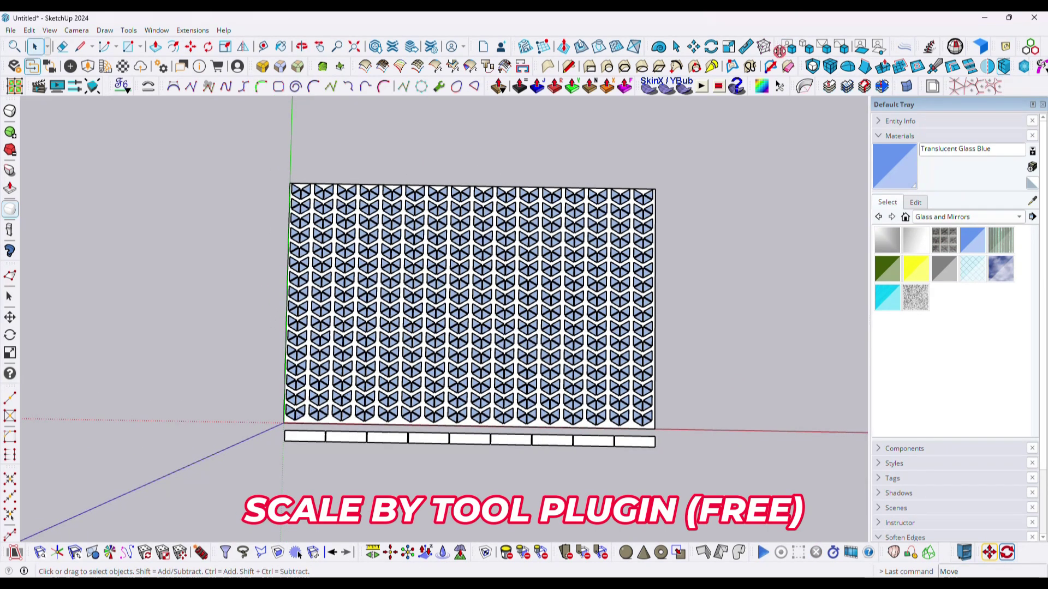
left_click_drag(784, 47, 432, 160)
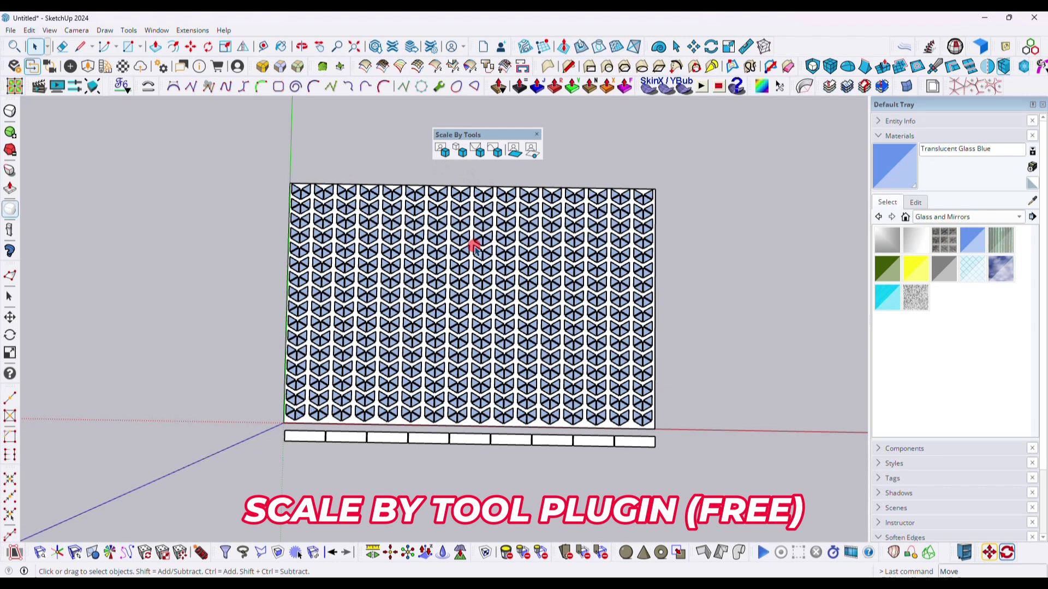
middle_click_drag(476, 244, 477, 245)
left_click_drag(310, 224, 704, 476)
Transform the triangles by attractors with Uniform Scaling, distance 80, Linear falloff, Decrease type and multiplier .3.
left_click(459, 151)
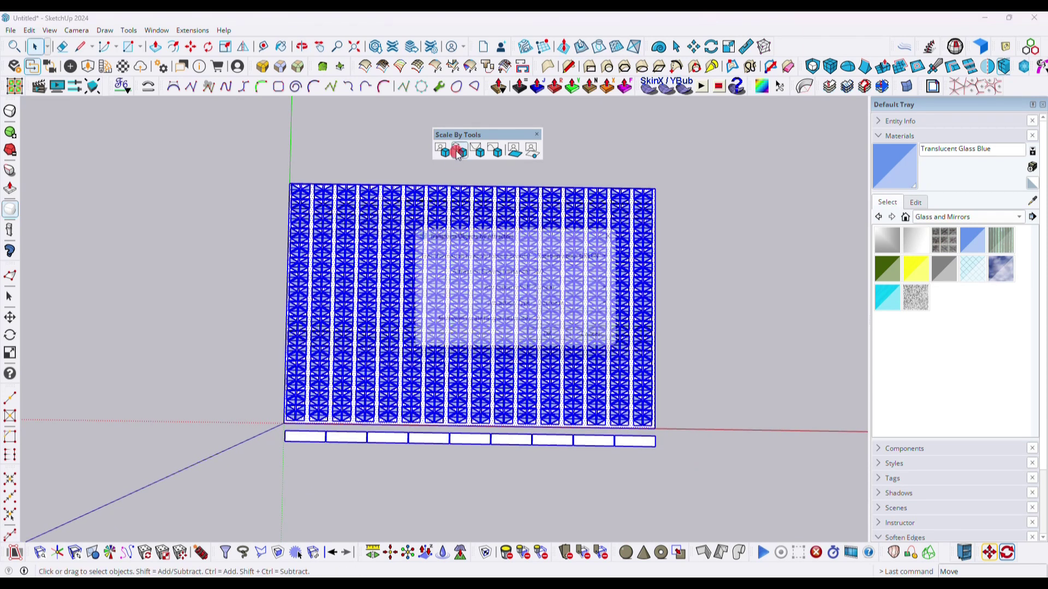
left_click(572, 256)
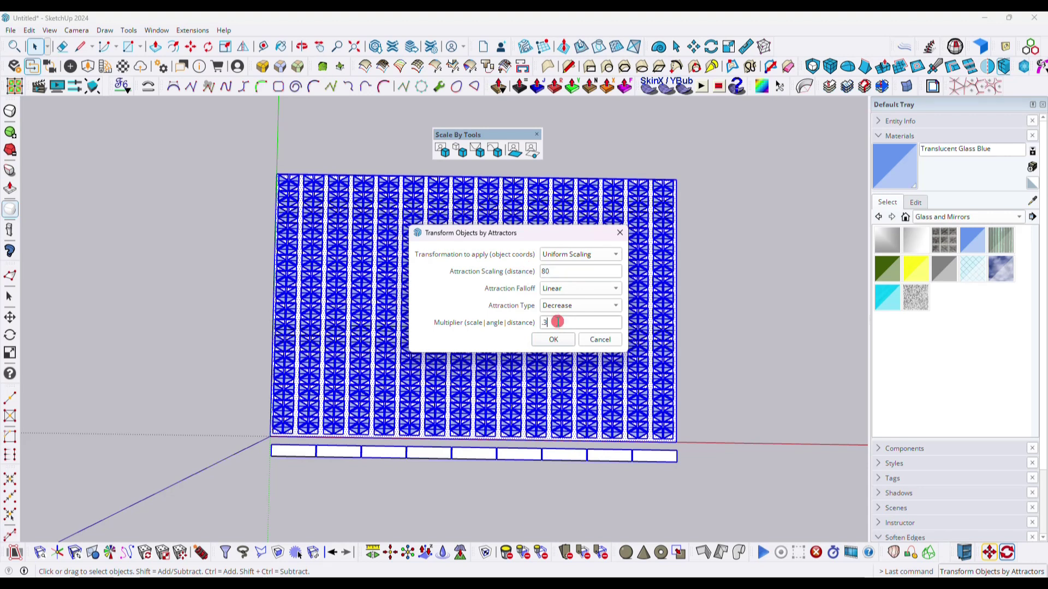
left_click(539, 340)
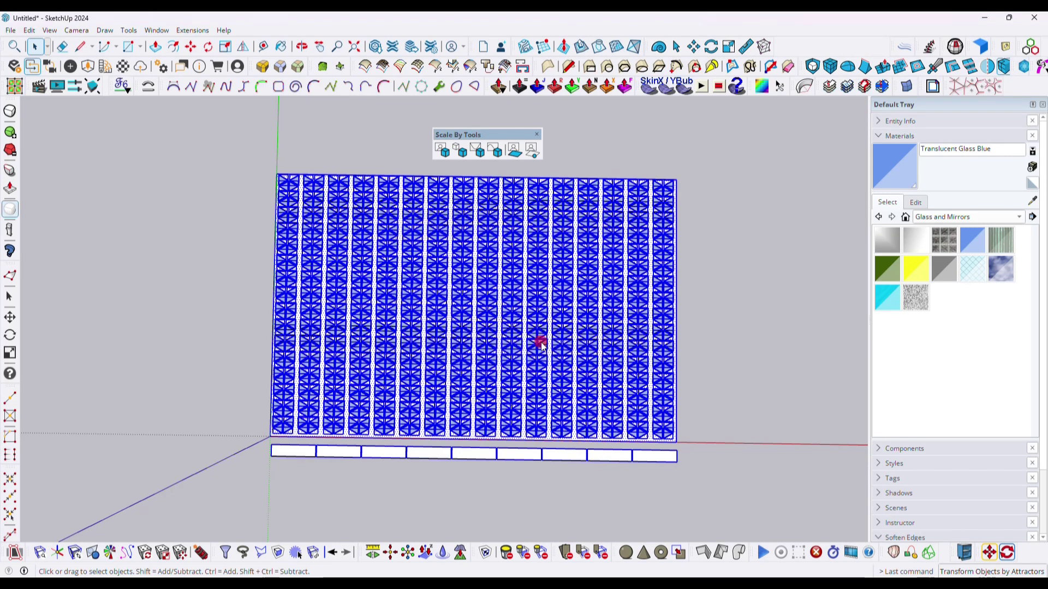
scroll(439, 226, "up", 3)
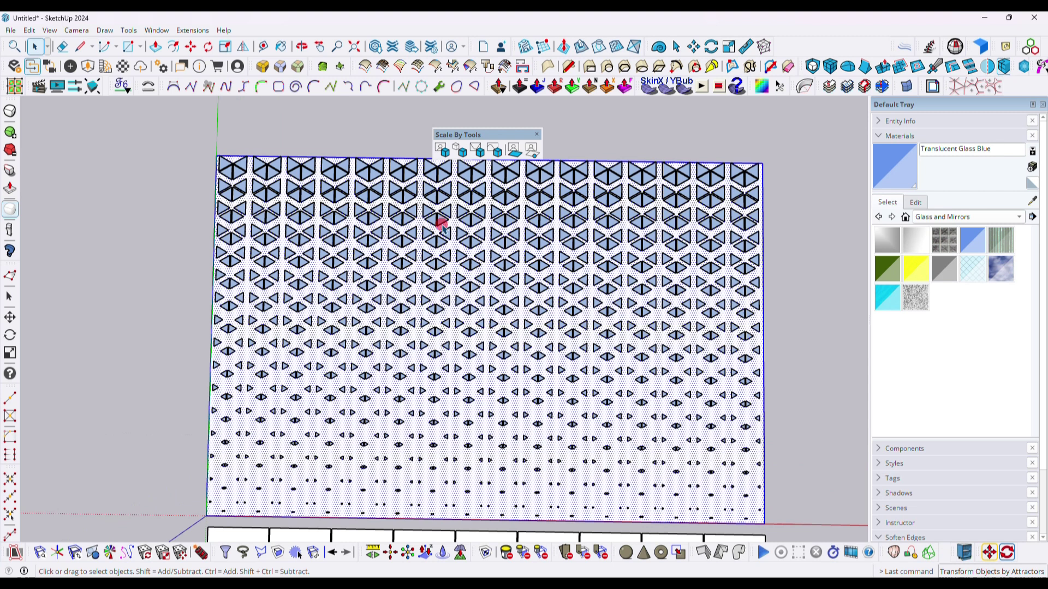
Put the Scale By Tools toolbar away and remove the row of A rectangles outside the panel.
scroll(439, 225, "down", 2)
left_click(364, 136)
left_click_drag(472, 135, 816, 24)
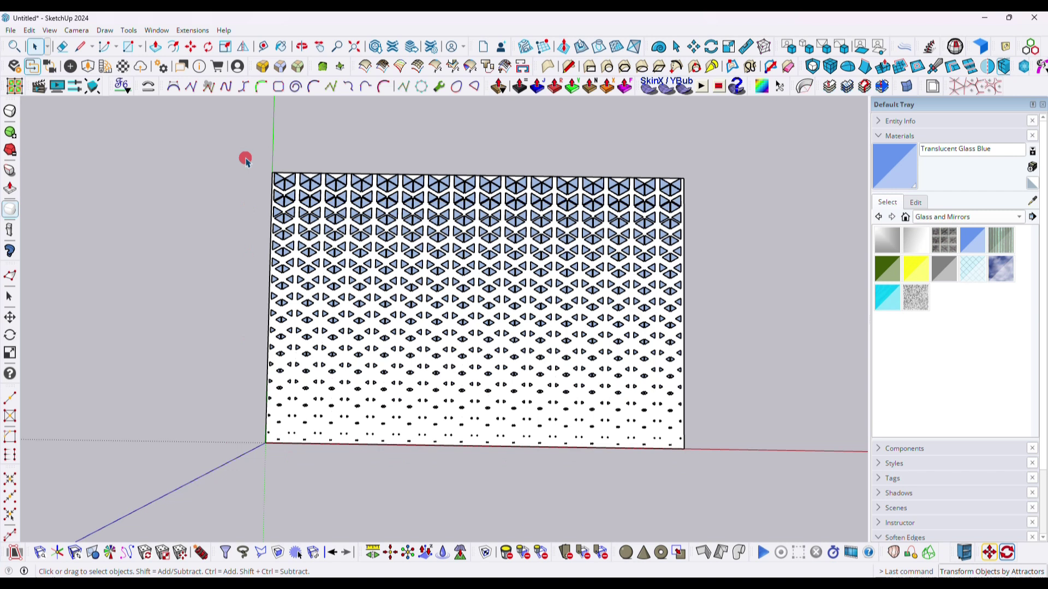
Explode all the scaled triangle components on the panel into loose geometry.
left_click_drag(242, 153, 827, 521)
right_click(401, 271)
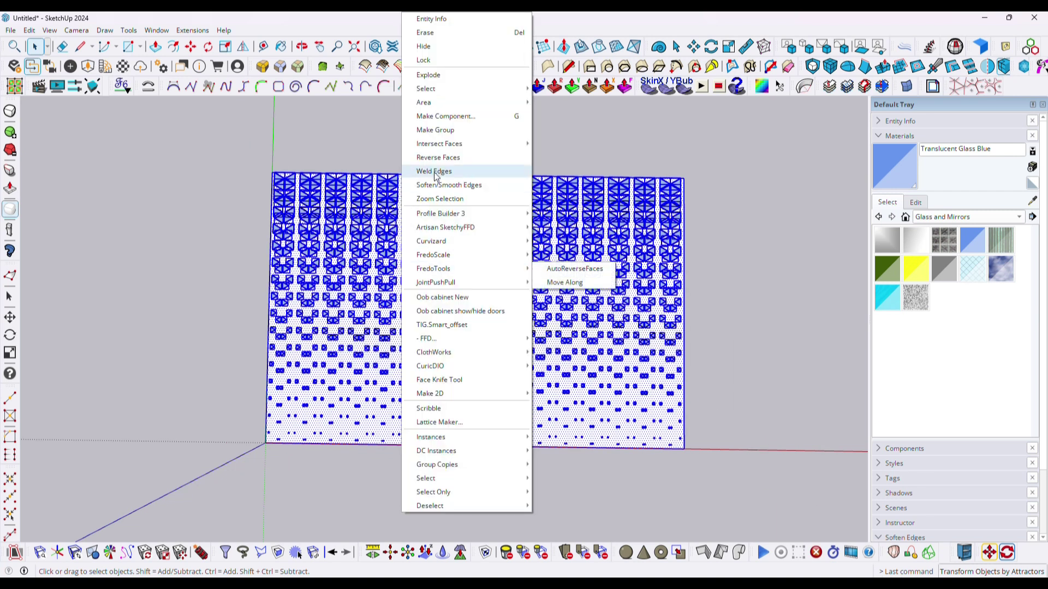
left_click(441, 75)
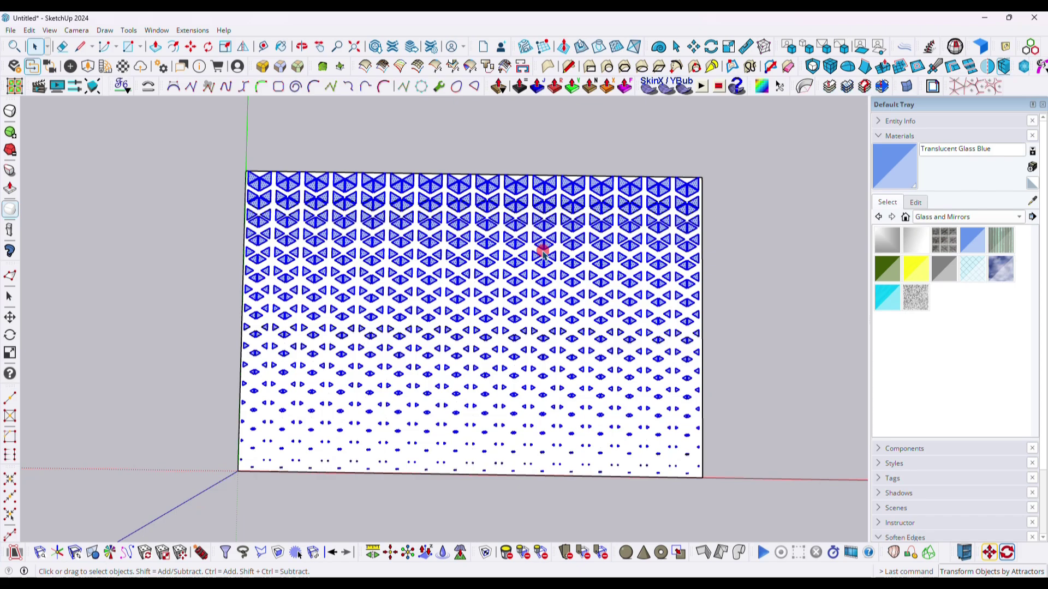
scroll(543, 201, "up", 6)
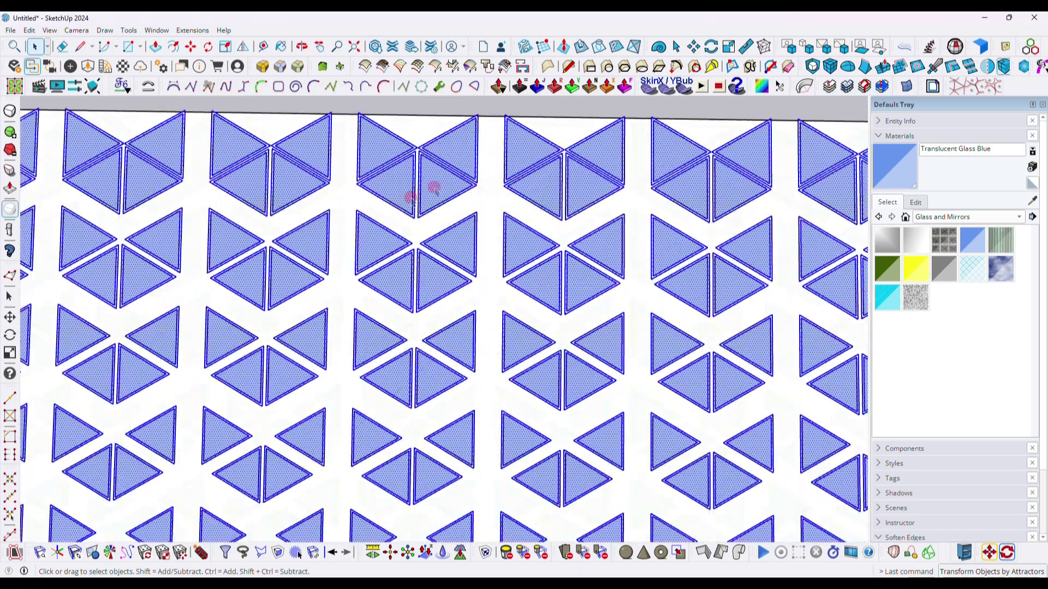
scroll(434, 188, "down", 3)
scroll(442, 202, "up", 4)
Select all faces on the panel that share the glass triangles' Translucent Glass Blue material.
left_click(443, 201)
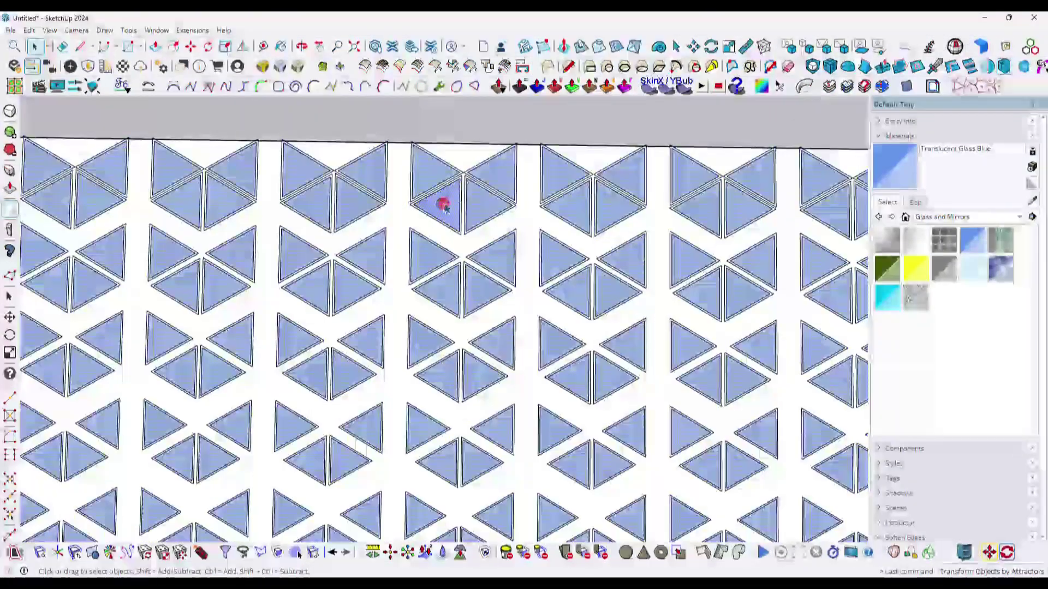
right_click(446, 207)
mouse_move(502, 252)
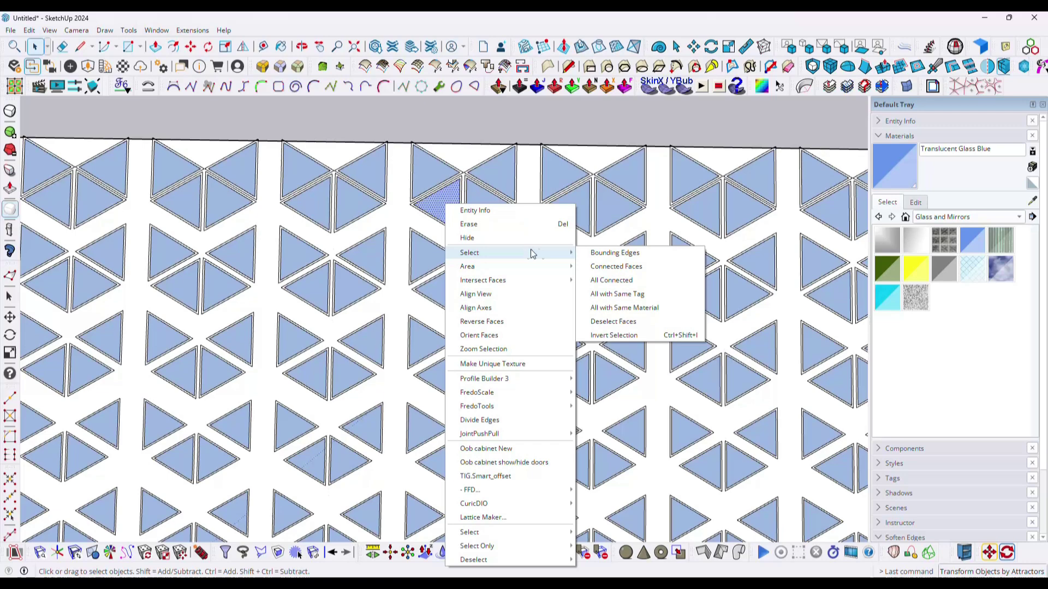
left_click(610, 310)
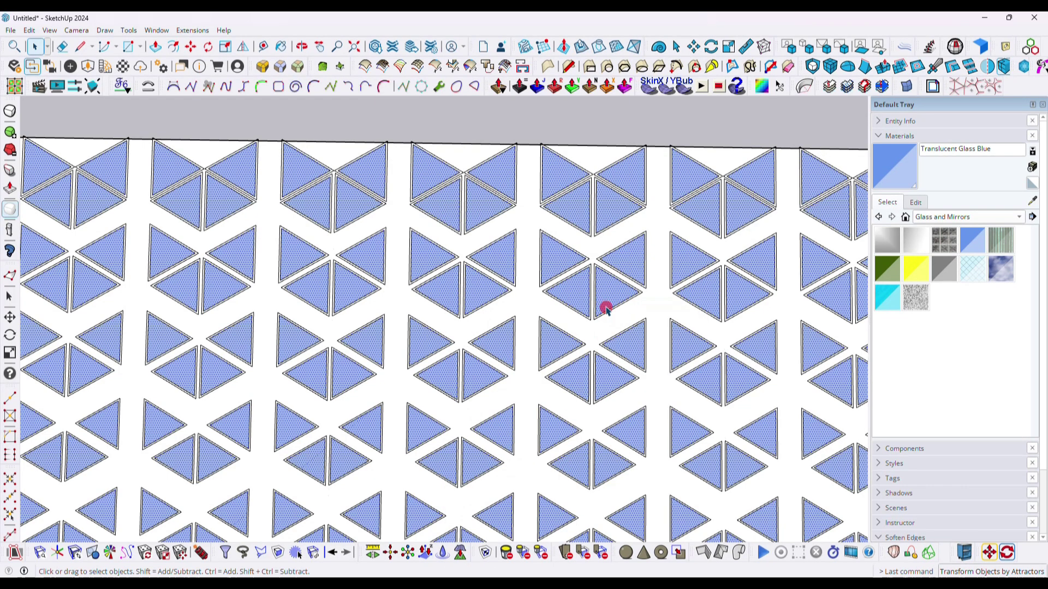
scroll(461, 195, "down", 6)
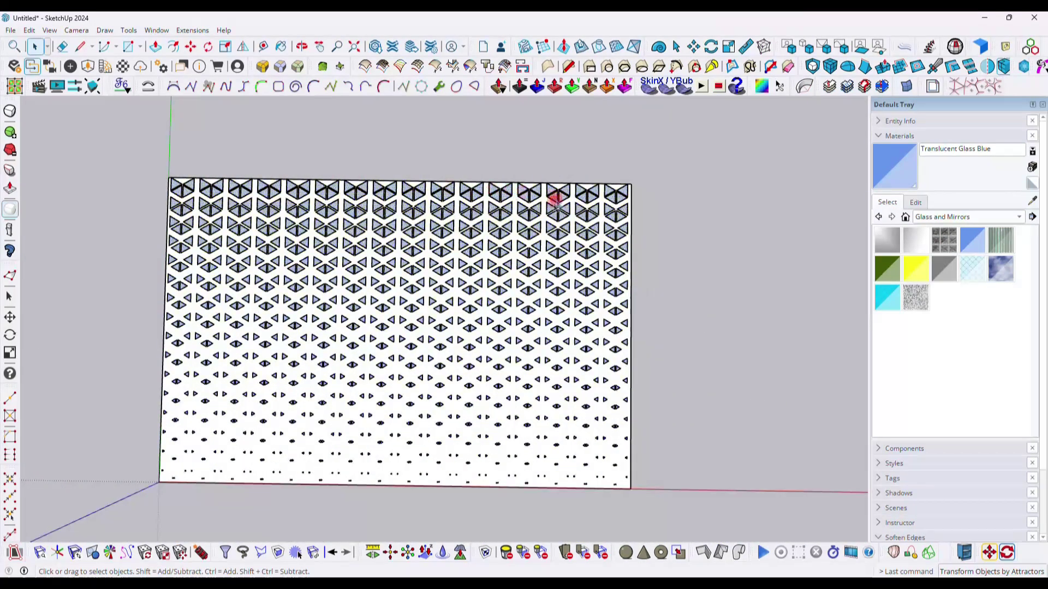
Select the entire panel and rotate it 90° upright about its edge on the red axis.
scroll(475, 218, "up", 5)
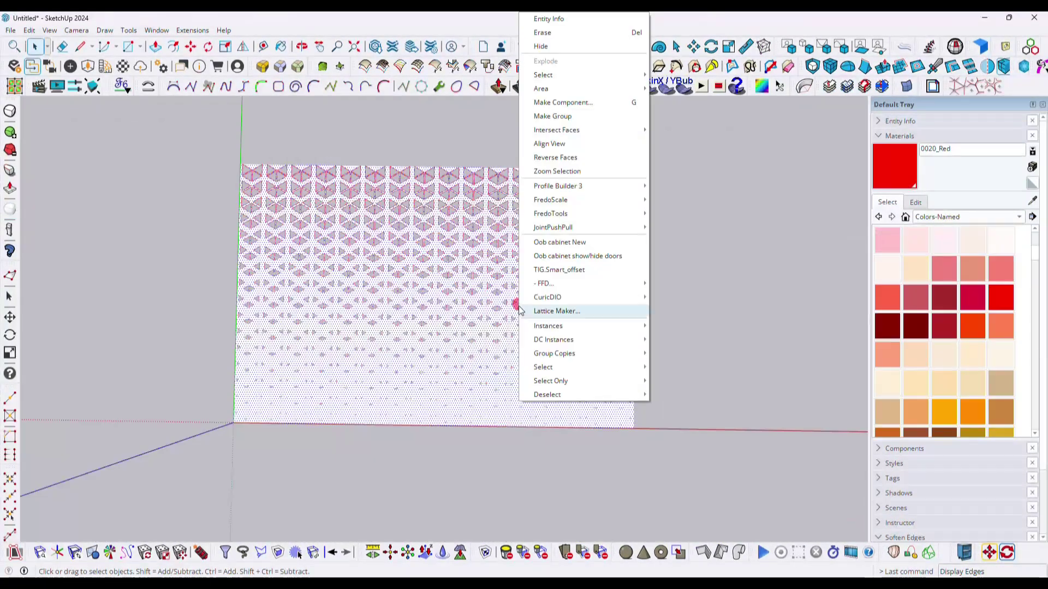
left_click(608, 450)
middle_click_drag(608, 450, 294, 197)
left_click_drag(201, 169, 712, 481)
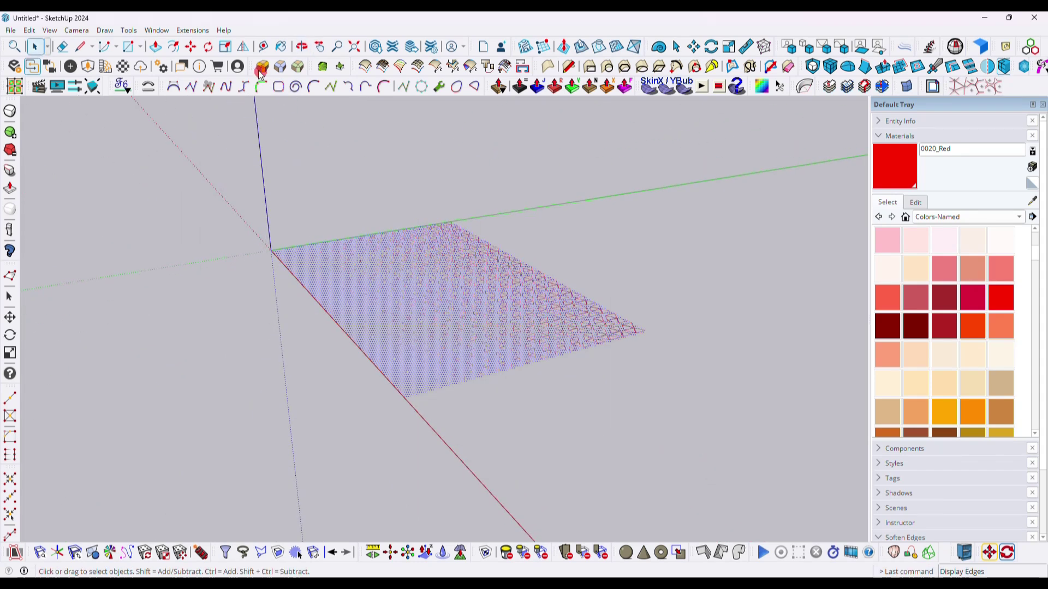
left_click(208, 47)
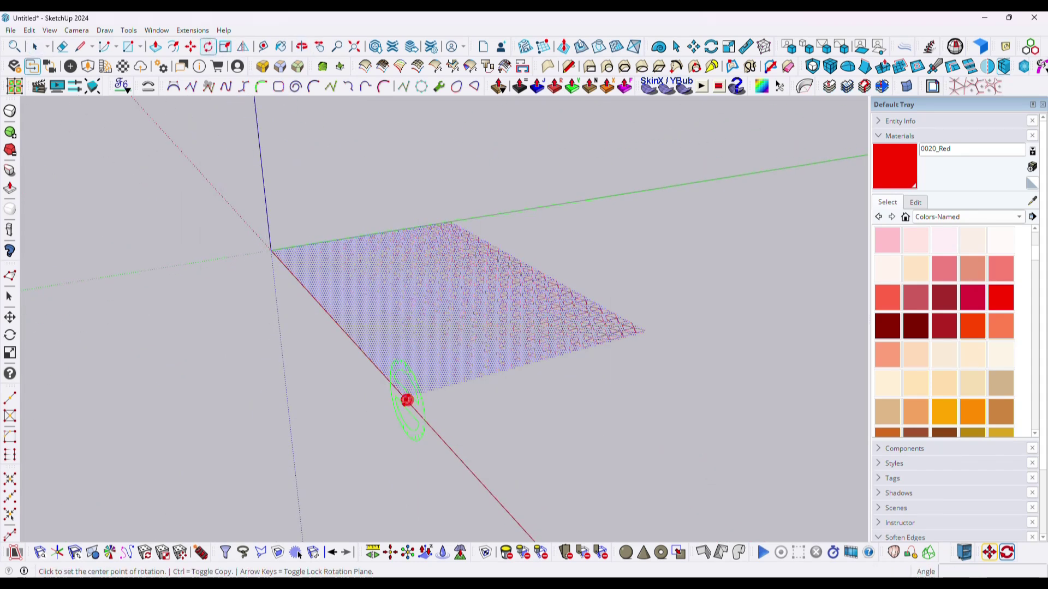
left_click(406, 401)
left_click(630, 330)
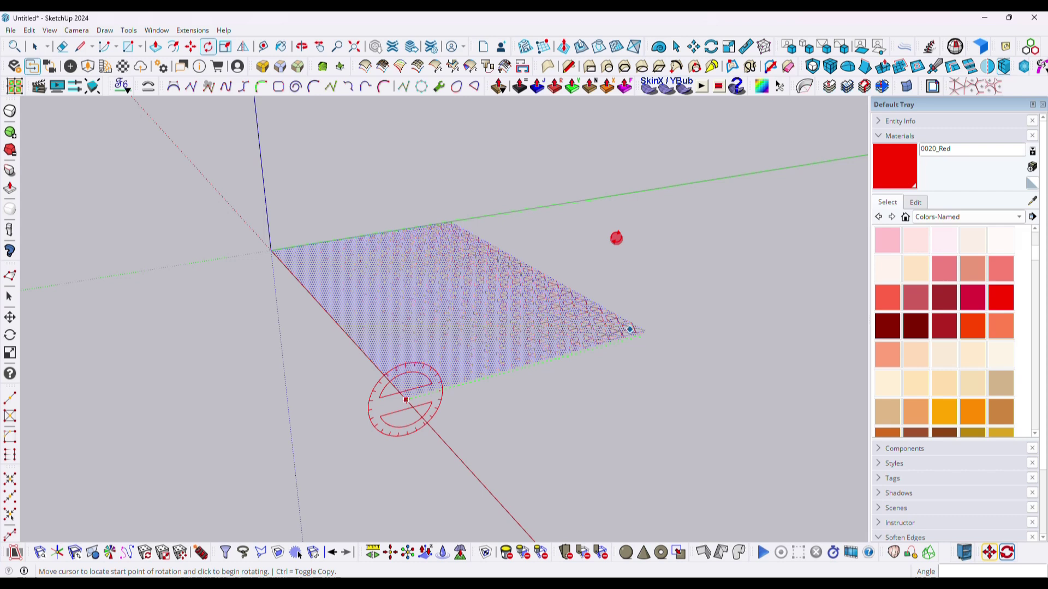
type("90")
key("Return")
Make the upright panel a single group.
middle_click_drag(579, 279, 737, 289)
scroll(391, 327, "down", 3)
key("space")
middle_click_drag(391, 326, 463, 238)
right_click(463, 238)
left_click(496, 119)
left_click(657, 170)
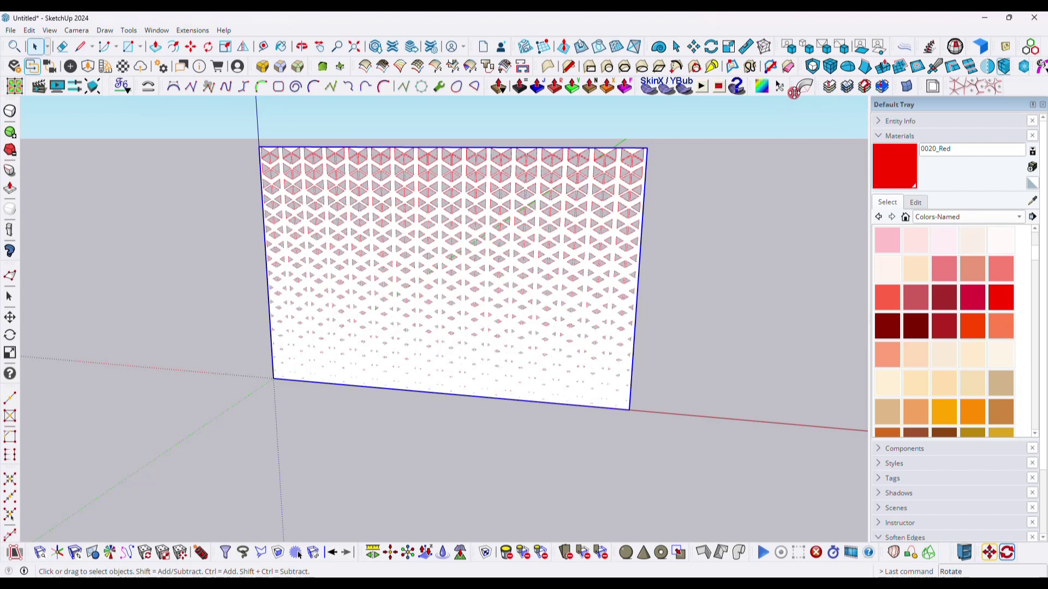
Bend the panel group into a closed cylinder with TrueBend, keeping a flat copy beside it along the red axis.
left_click_drag(792, 88, 456, 141)
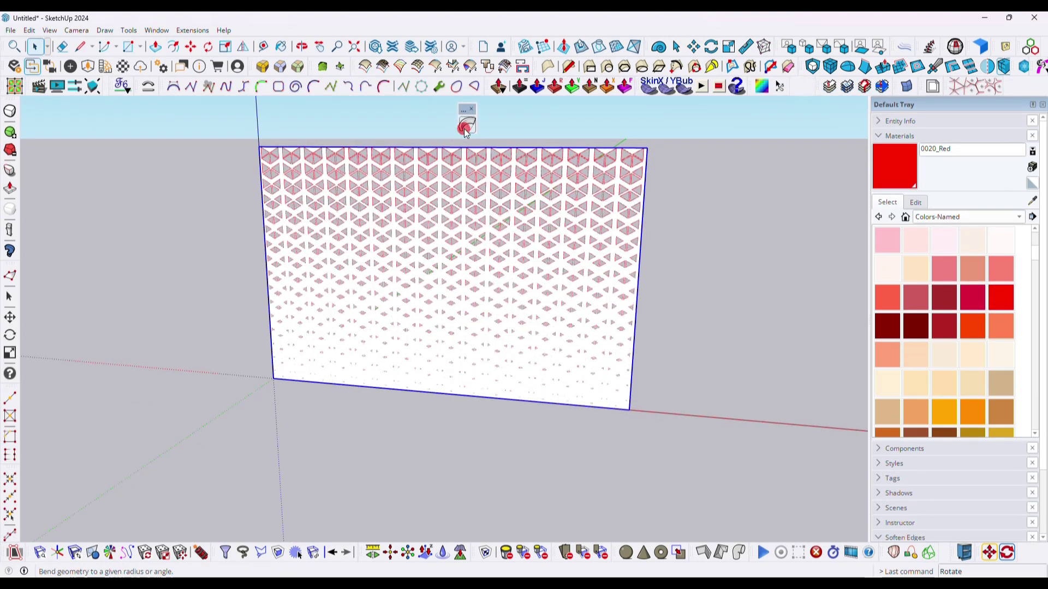
left_click(466, 130)
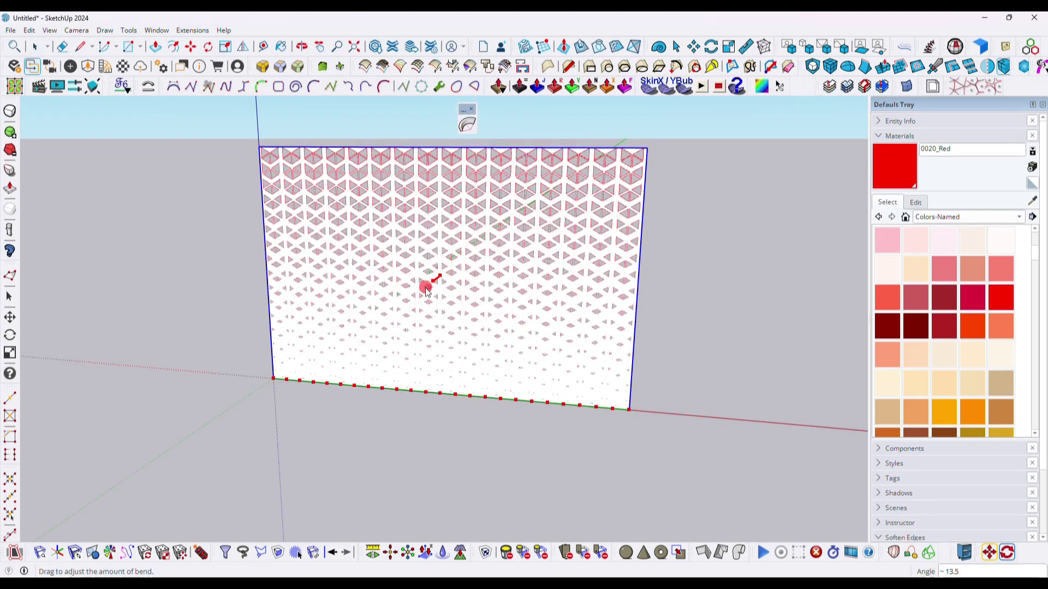
left_click_drag(415, 298, 456, 271)
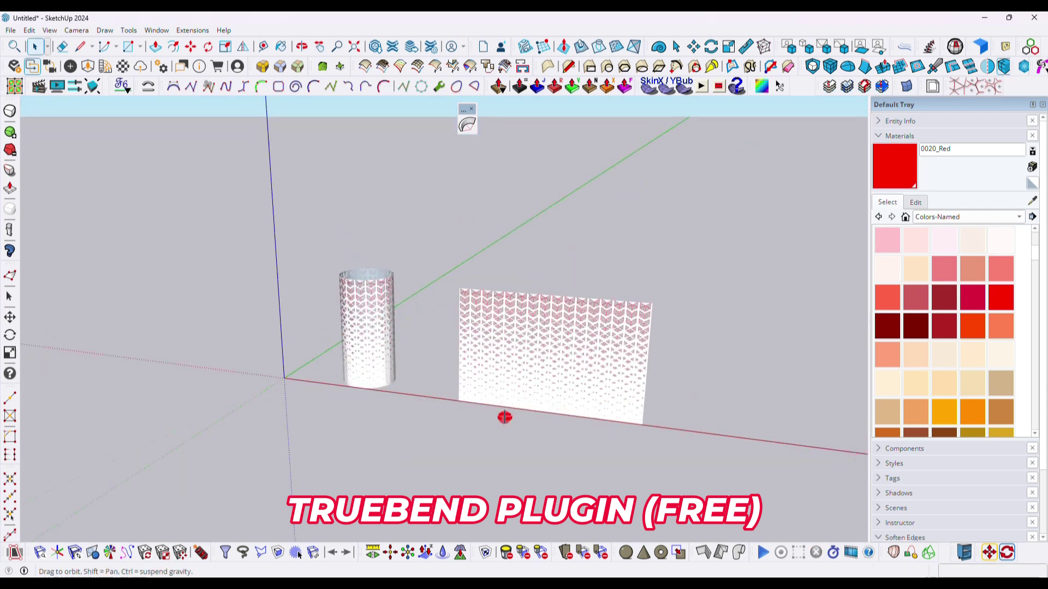
middle_click_drag(503, 417, 435, 362, "shift")
scroll(486, 351, "up", 3)
Draw a ground rectangle about 13' 6" by 12' 4" in front of the flat panel.
key("r")
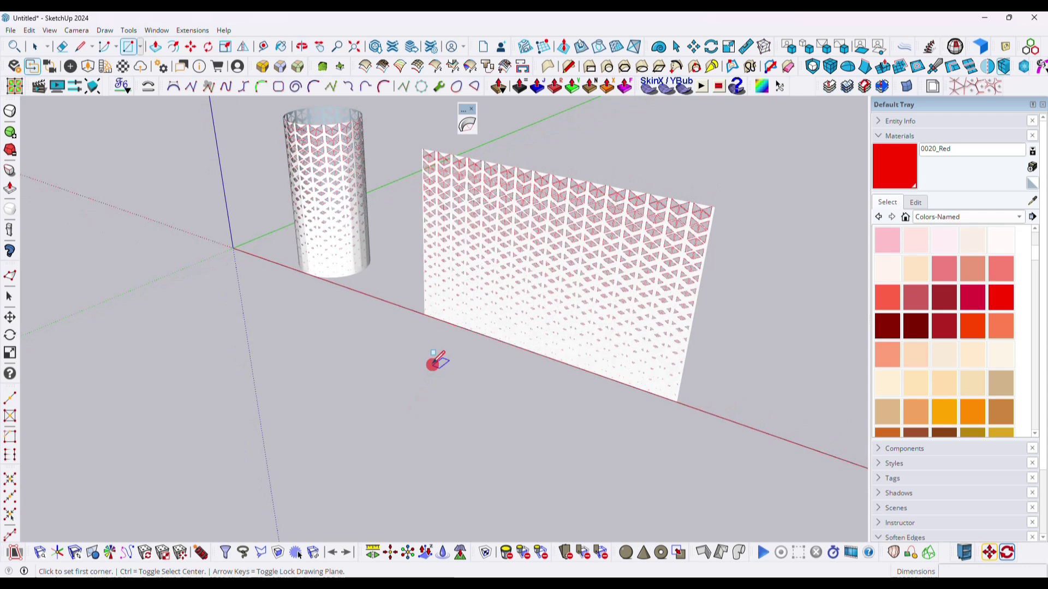
left_click(431, 361)
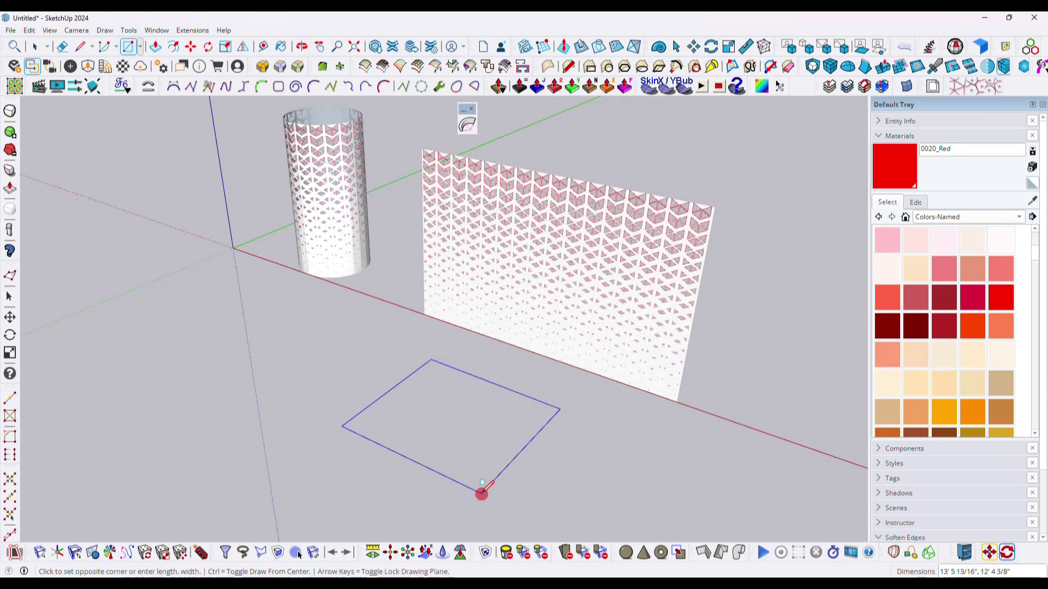
left_click(482, 491)
key("space")
scroll(424, 324, "up", 3)
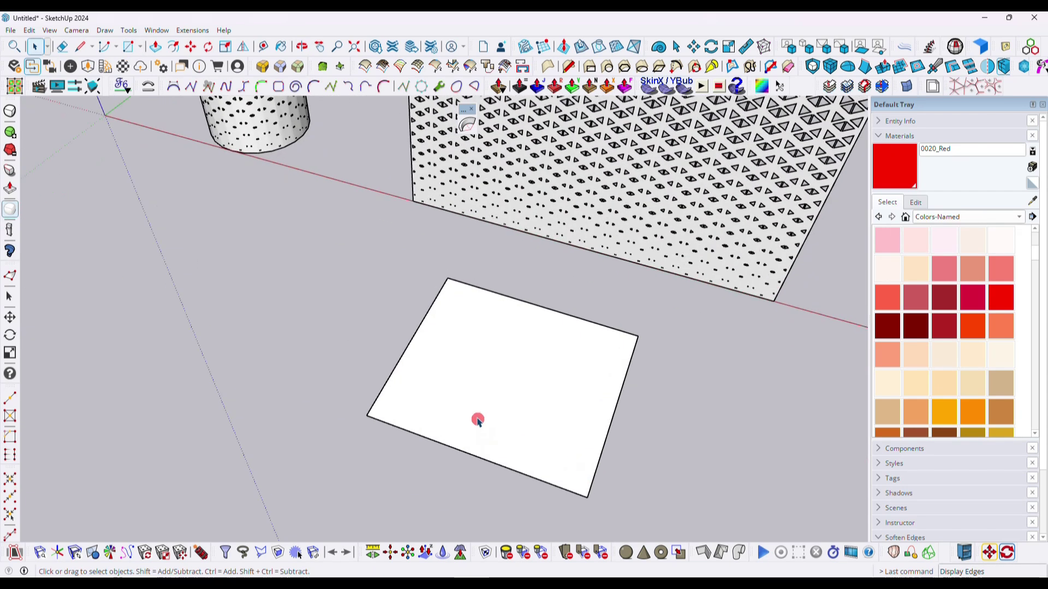
Place guides 3' inside all four edges of the ground rectangle.
key("f")
key("t")
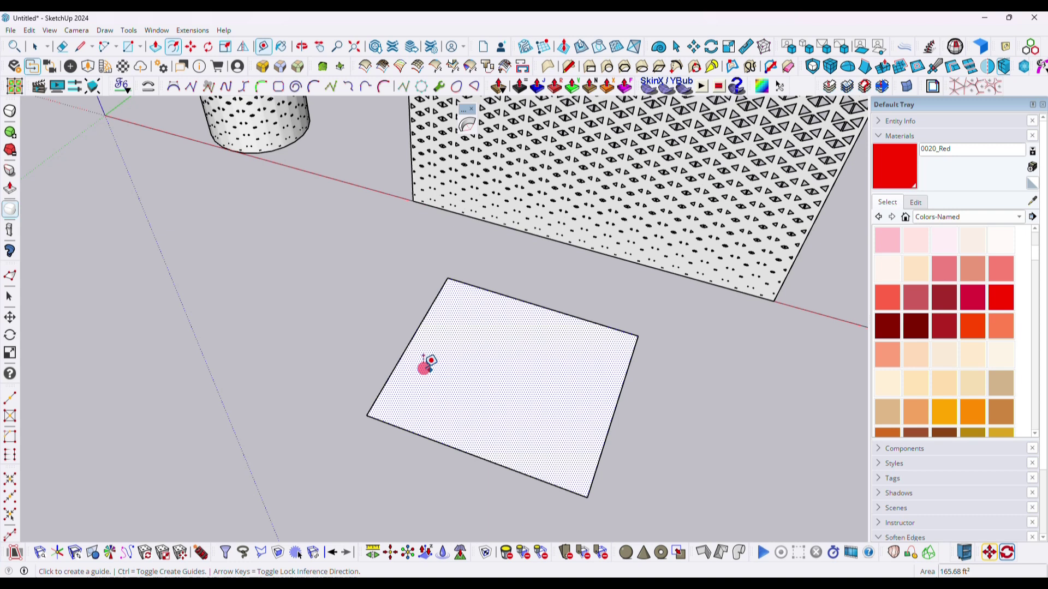
left_click(402, 358)
left_click(449, 372)
left_click(466, 284)
type("3")
key("Return")
left_click(612, 417)
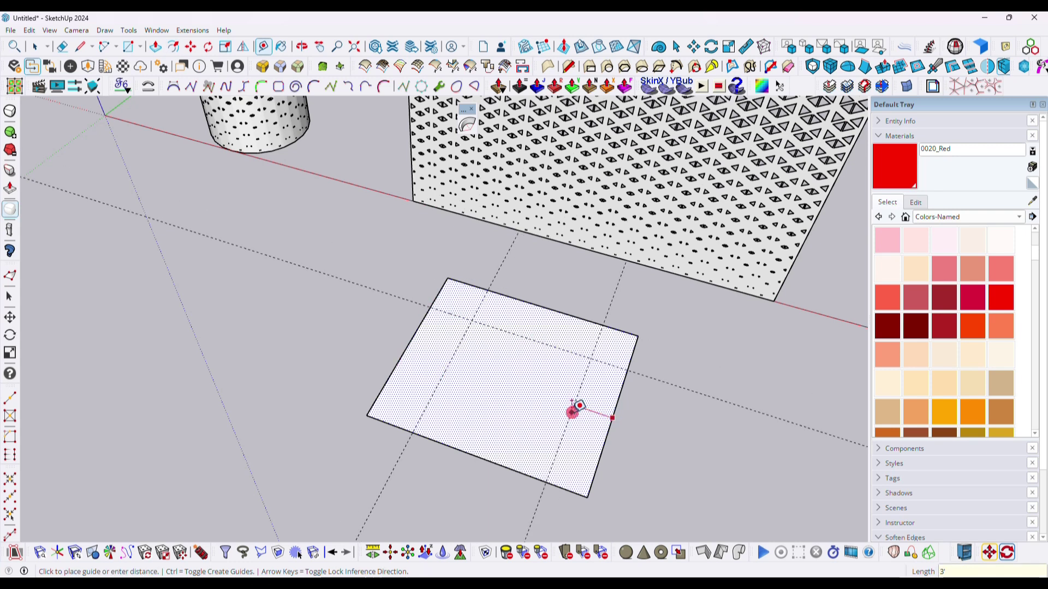
key("3")
key("Return")
left_click(479, 458)
key("3")
key("Return")
Round the rectangle's four corners with tangent arcs between the guide crossings on its edges, and clear the guides.
key("a")
left_click(390, 379)
double_click(413, 434)
left_click(432, 307)
double_click(488, 290)
left_click(593, 323)
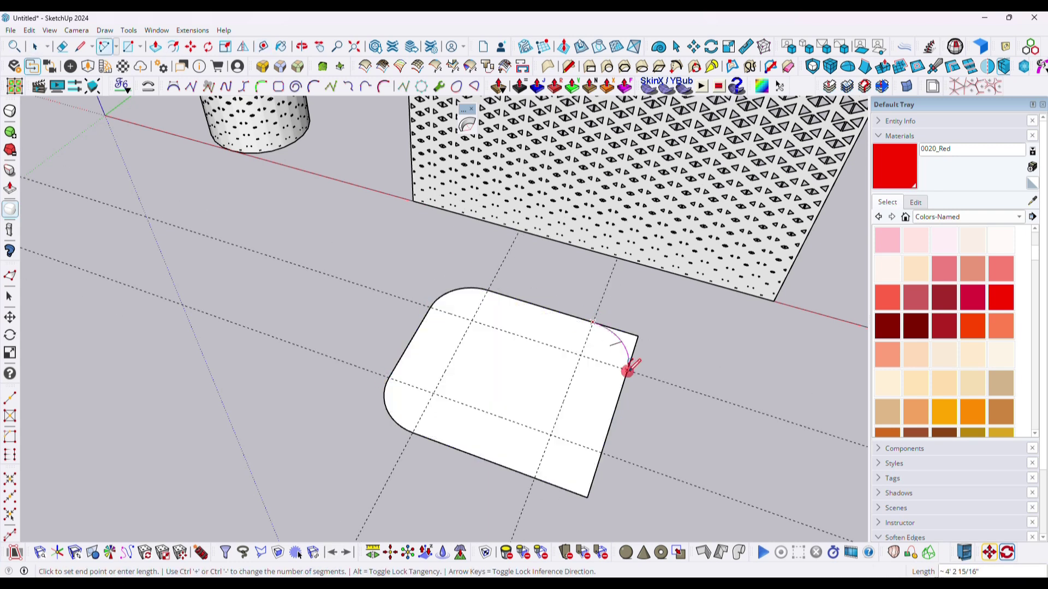
double_click(627, 371)
left_click(602, 452)
double_click(535, 479)
key("e")
key("space")
Draw two short, closely spaced lines outward from the middle of the rounded rectangle's edge facing the panel.
scroll(503, 334, "up", 5)
scroll(523, 287, "up", 1)
mouse_move(522, 288)
middle_mouse_down()
mouse_move(489, 323)
mouse_move(527, 276)
middle_mouse_up()
scroll(529, 274, "down", 3)
scroll(513, 310, "up", 3)
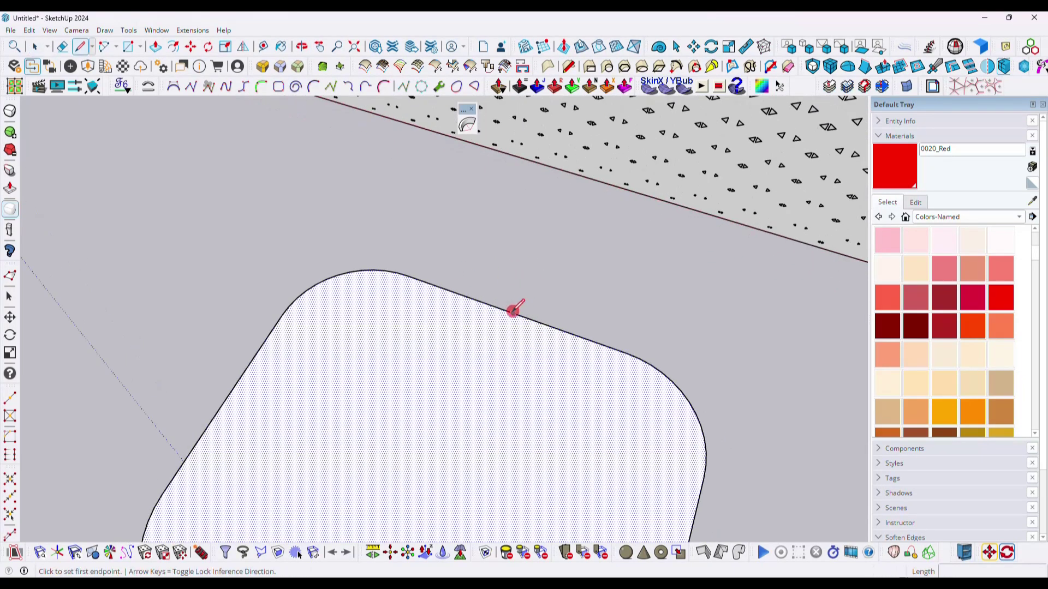
scroll(513, 310, "up", 2)
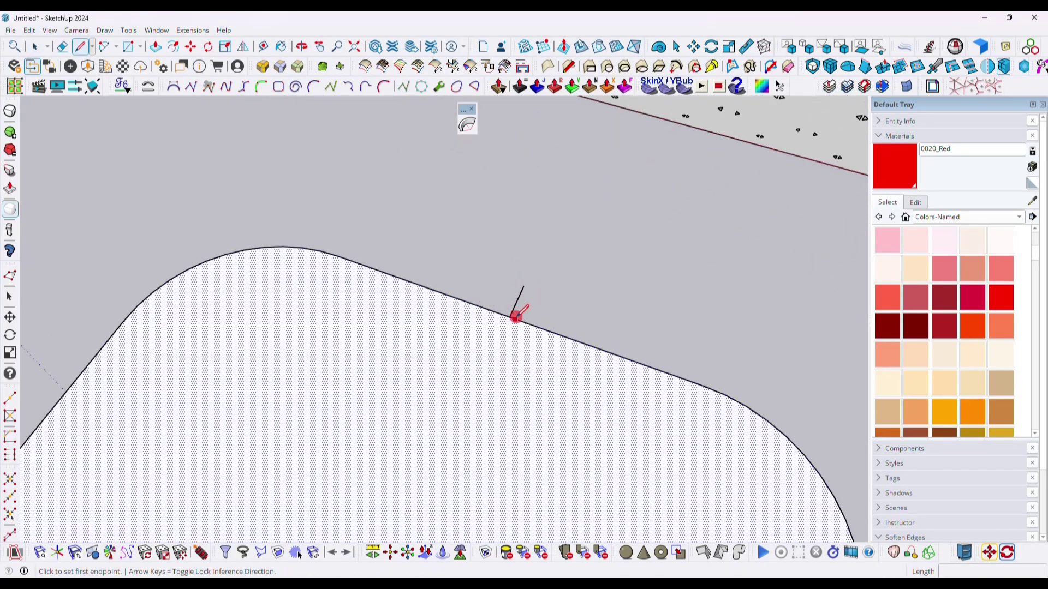
scroll(515, 317, "up", 2)
left_click(514, 319)
left_click(536, 268)
Erase the edge piece between the two short lines, the lines themselves and the face, leaving a small gap in the outline.
key("e")
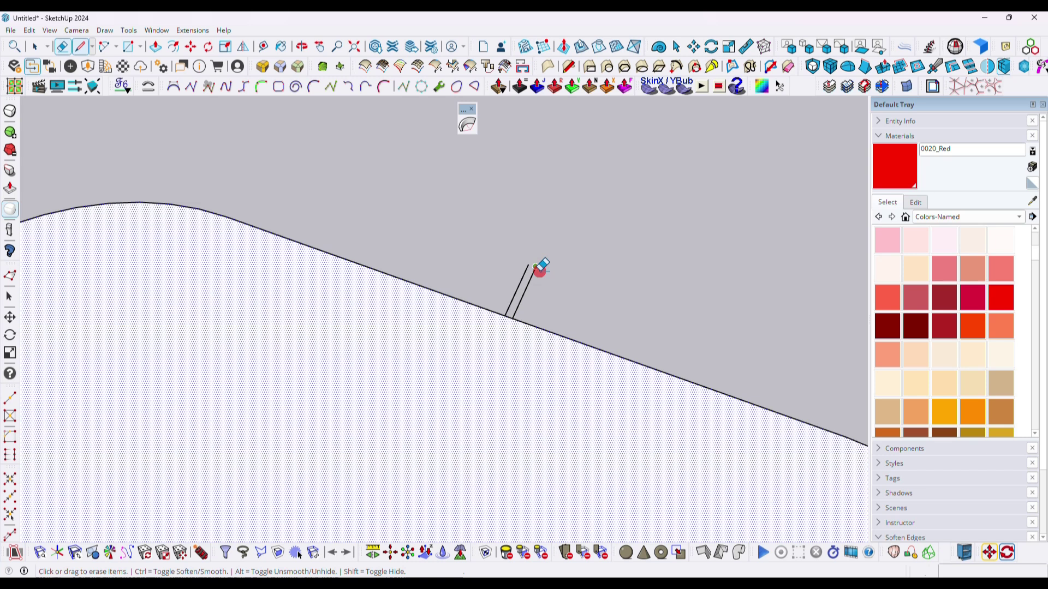
scroll(514, 307, "up", 3)
left_click(505, 330)
left_click_drag(527, 286, 504, 261)
key("space")
scroll(542, 244, "down", 4)
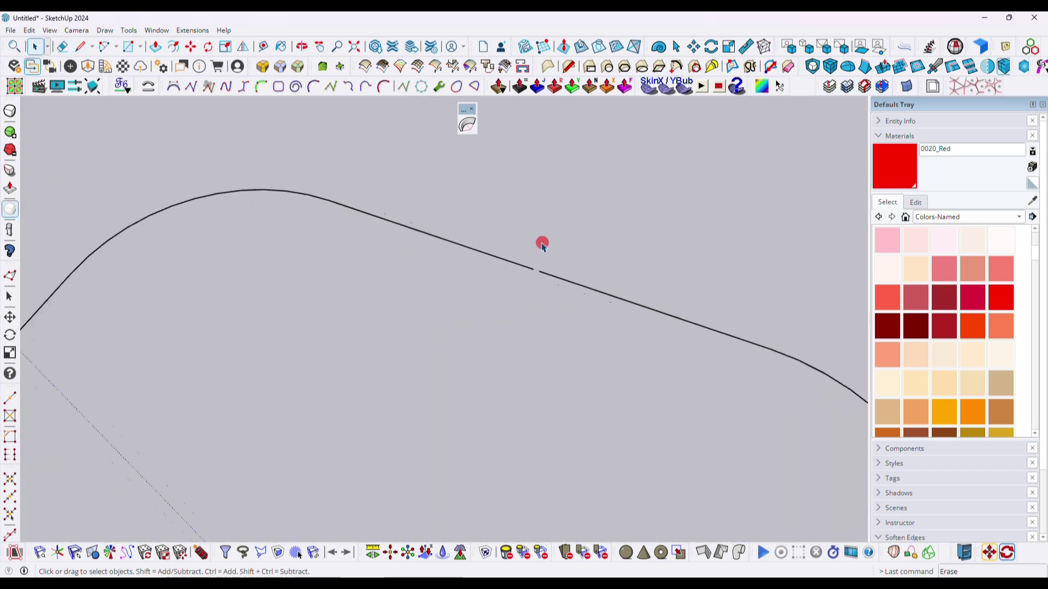
Convert the whole gapped rounded outline into a BZ Polyline Divider curve with an interval of 5.
scroll(542, 246, "down", 3)
left_click_drag(304, 207, 658, 505)
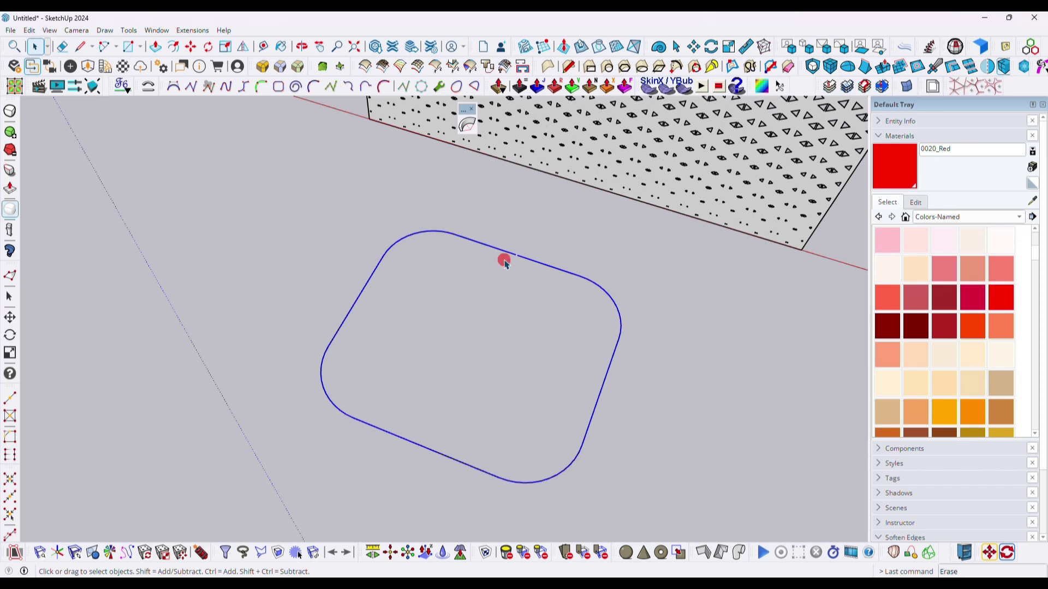
right_click(489, 249)
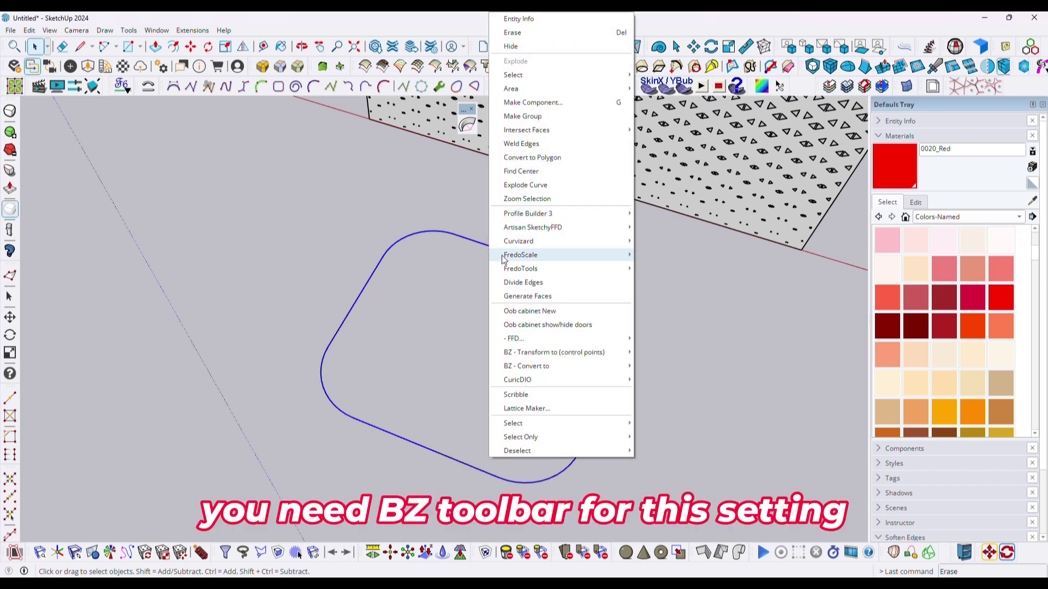
mouse_move(551, 357)
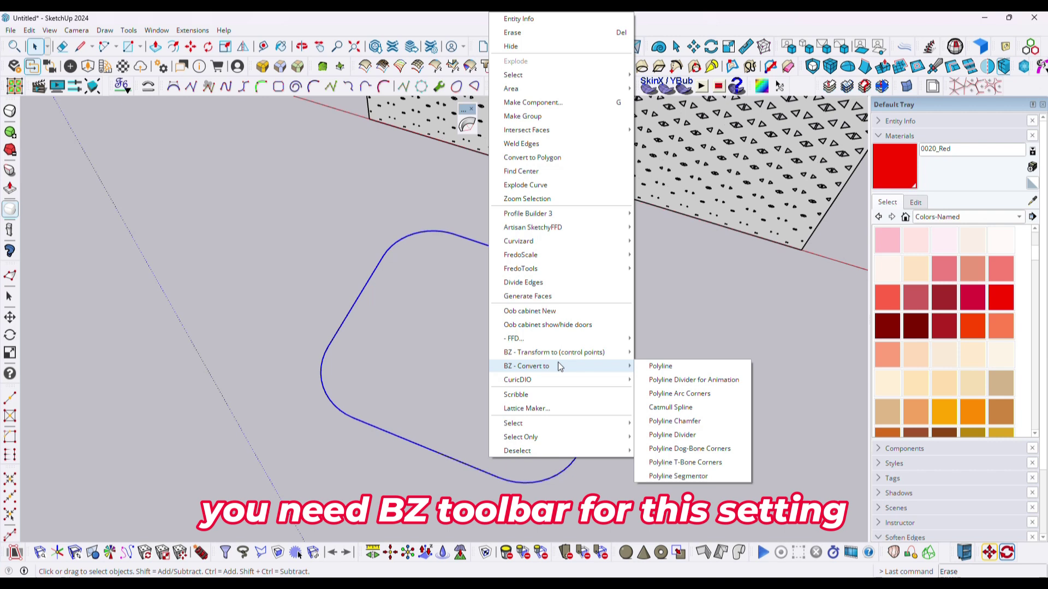
left_click(651, 425)
left_click_drag(510, 264, 458, 261)
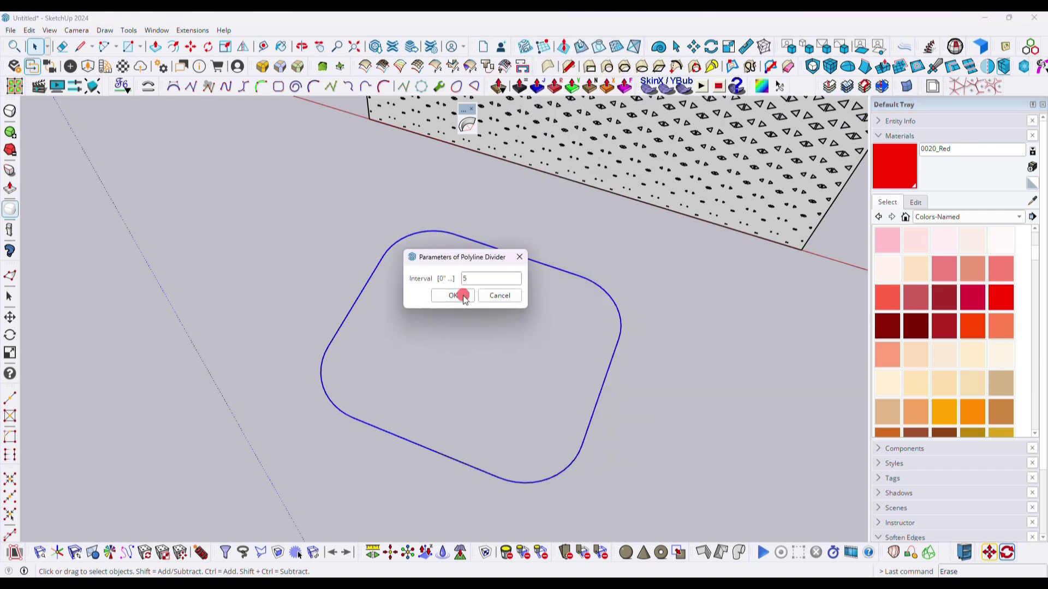
left_click(453, 295)
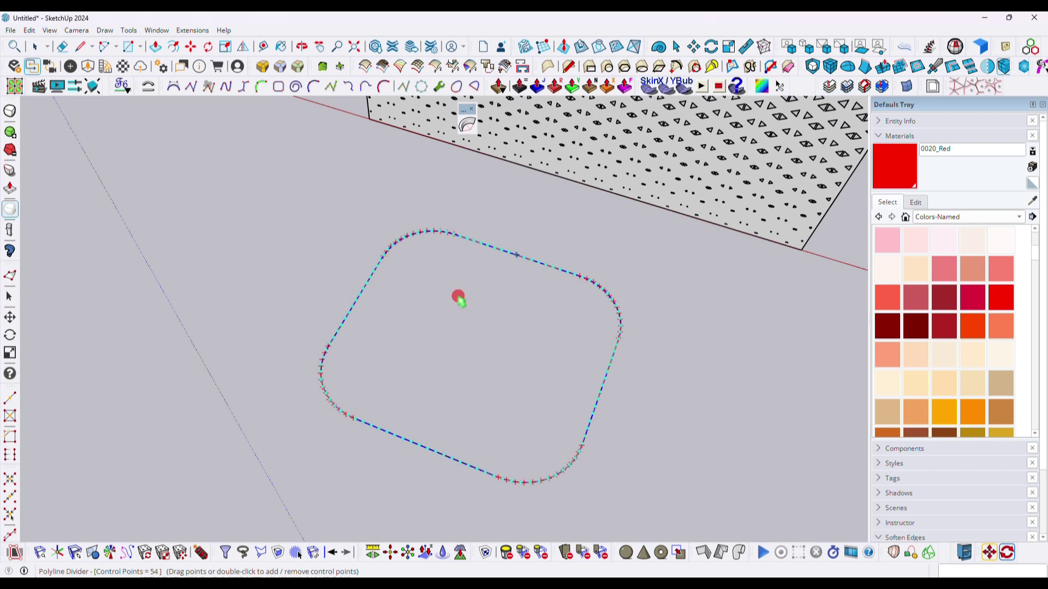
right_click(460, 298)
left_click(479, 301)
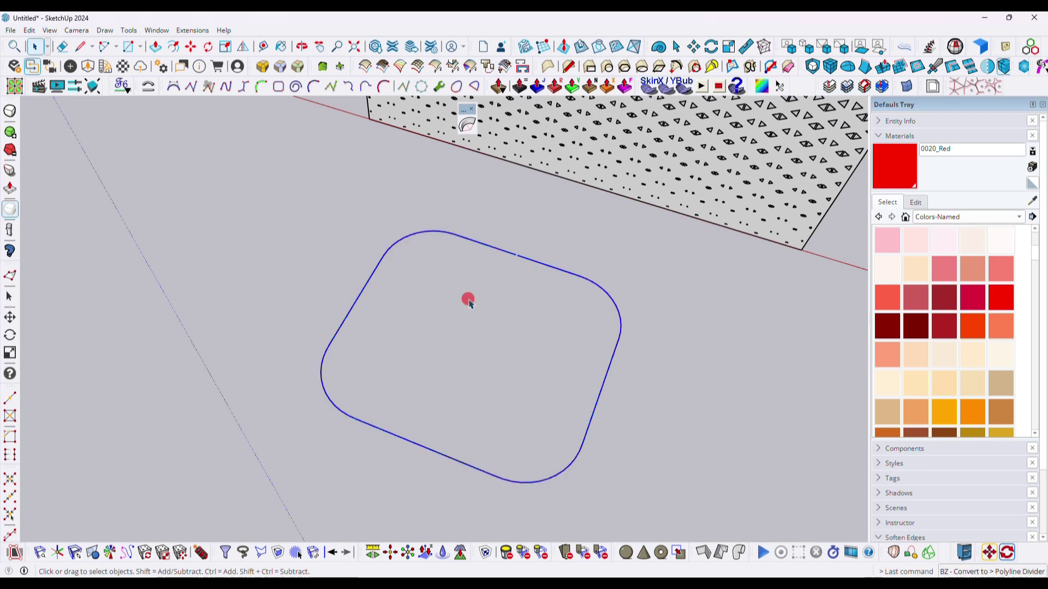
Draw a reference line along the flat panel's bottom edge, from the corner farther from the cylinder to the nearer one.
middle_click_drag(468, 299, 465, 344)
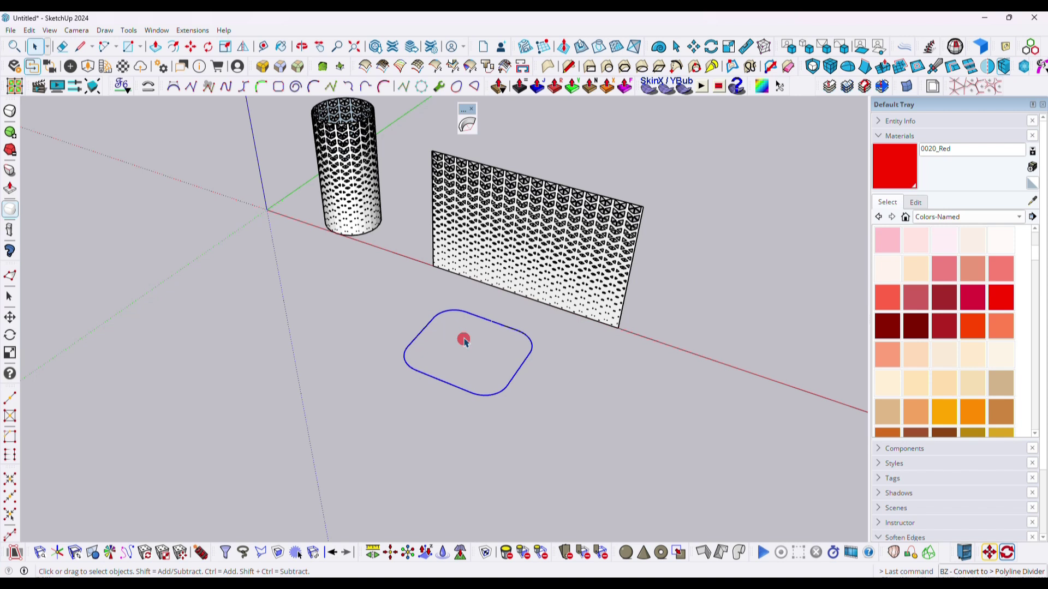
scroll(538, 273, "up", 2)
left_click(538, 273)
scroll(580, 306, "up", 6)
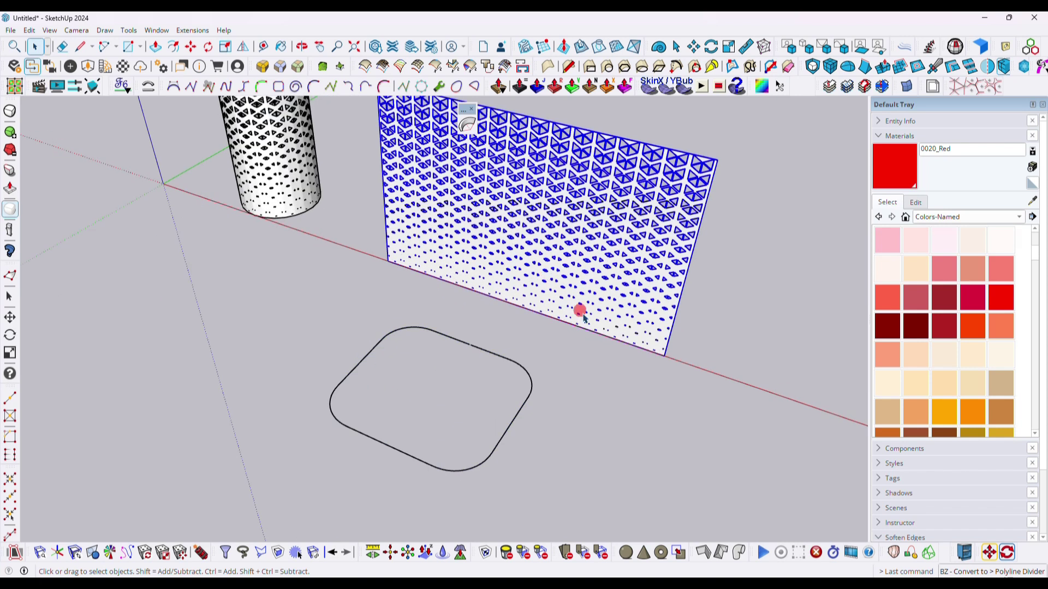
key("l")
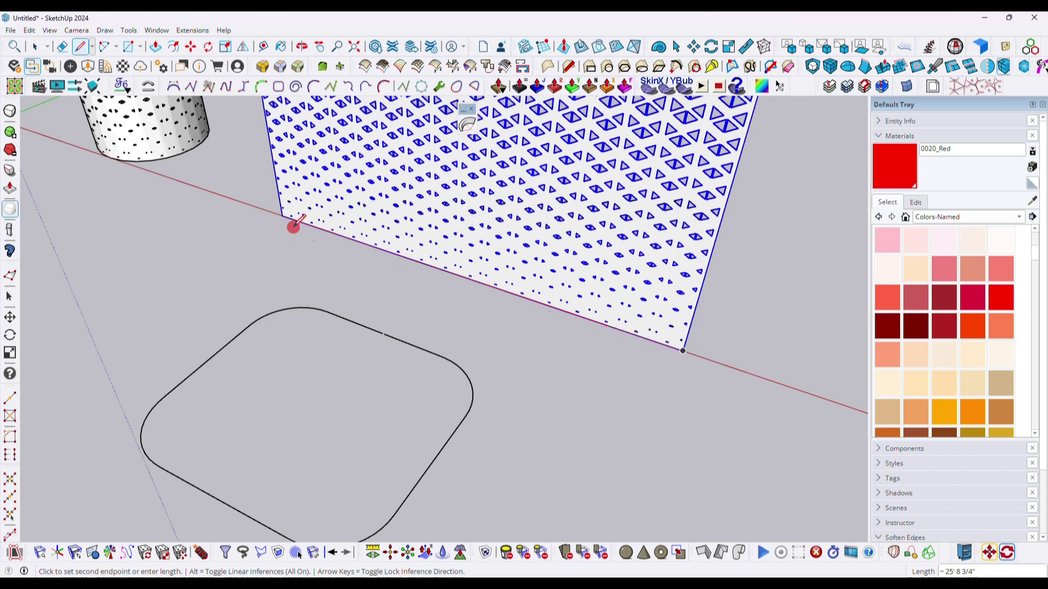
key("space")
scroll(423, 265, "down", 4)
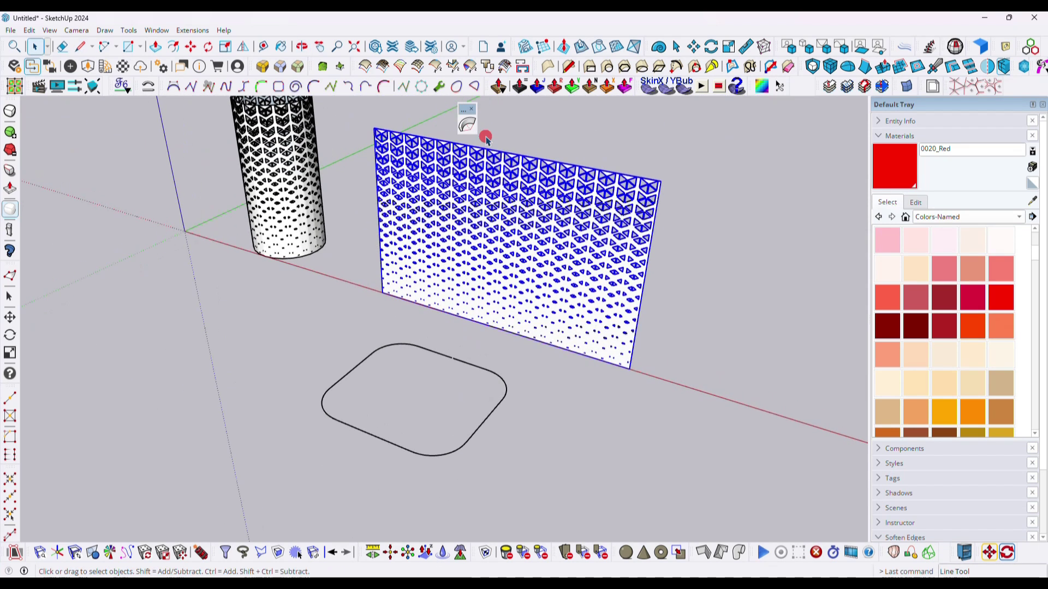
Bend the perforated panel around the rounded outline with Shape Bender, using the line along its base and toggling that line's start end.
left_click_drag(461, 112, 792, 87)
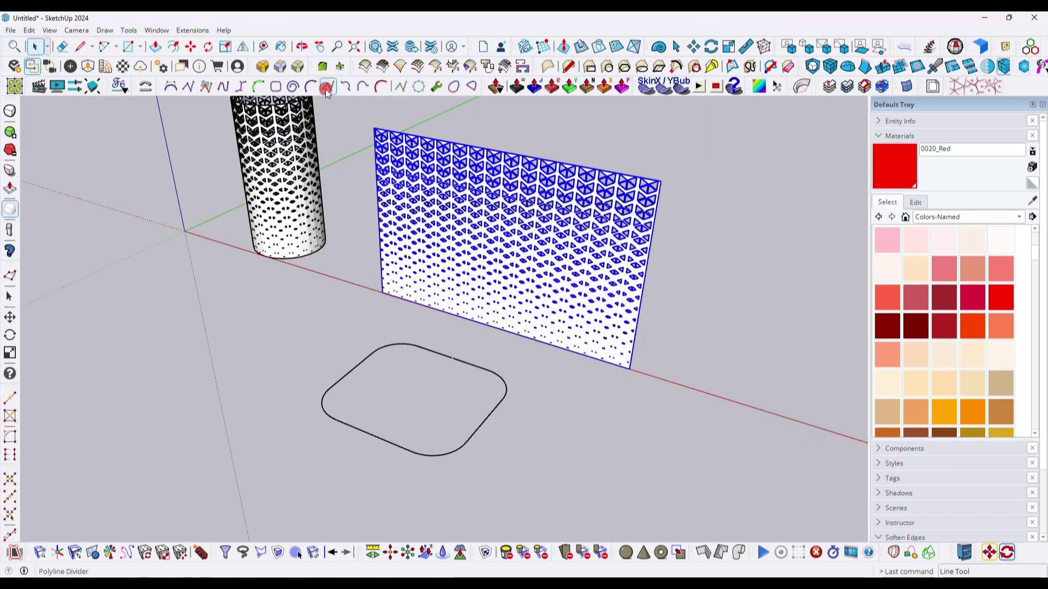
left_click_drag(138, 86, 521, 145)
left_click(517, 143)
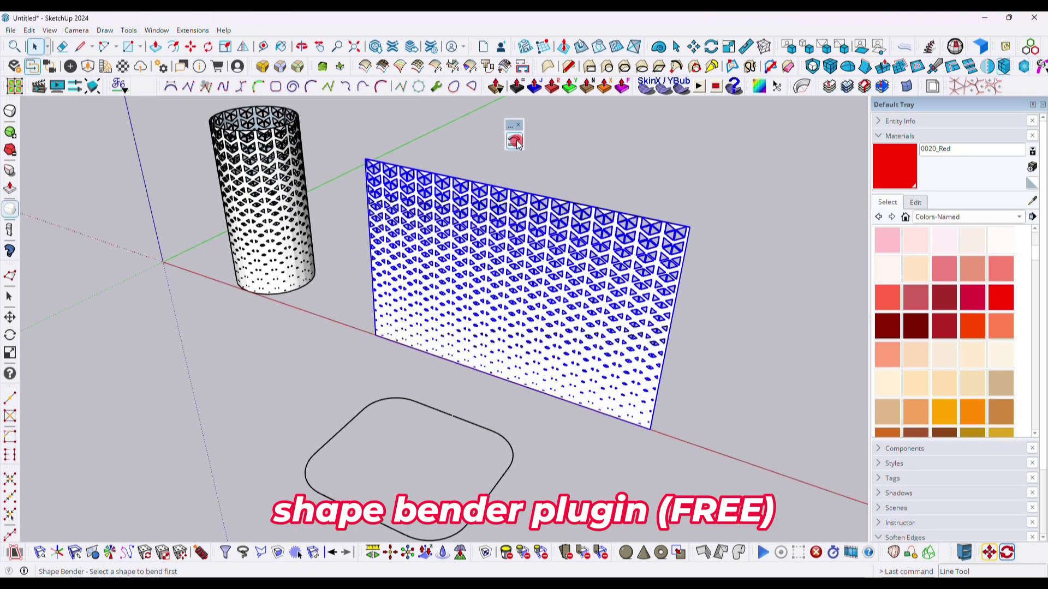
left_click(500, 382)
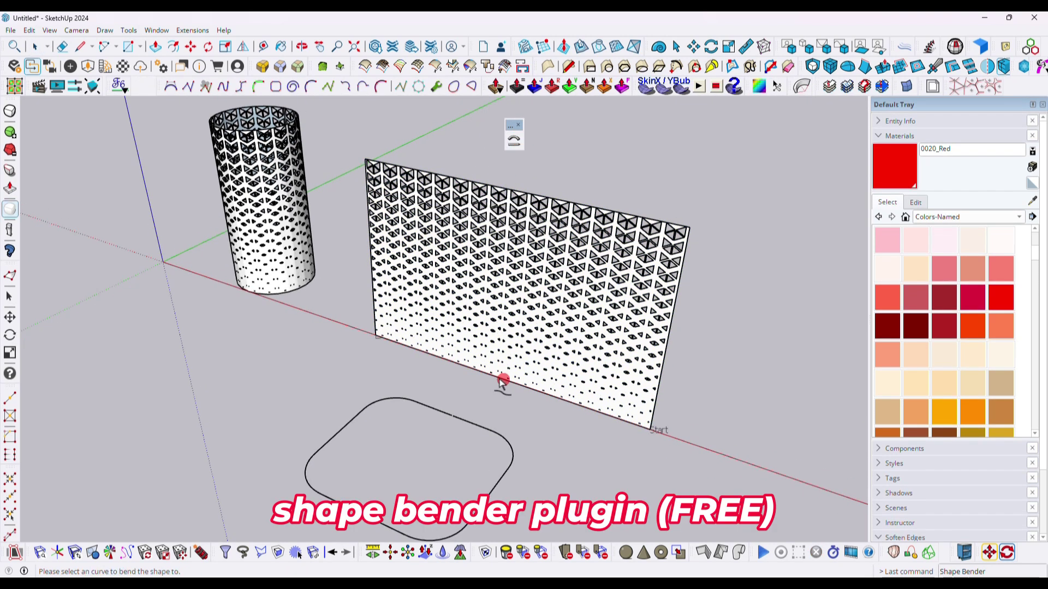
left_click(469, 426)
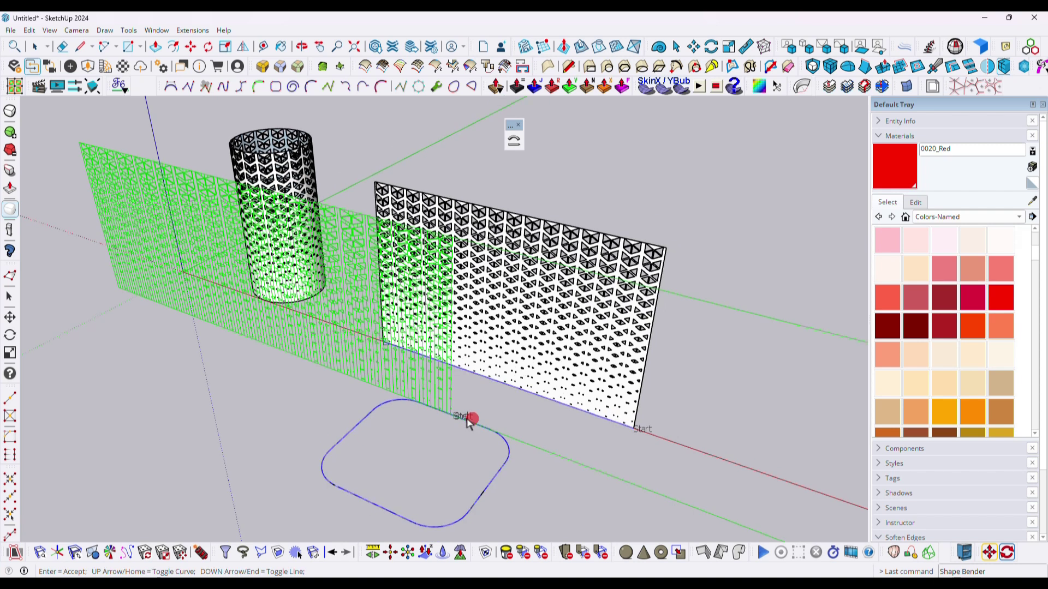
key("Down")
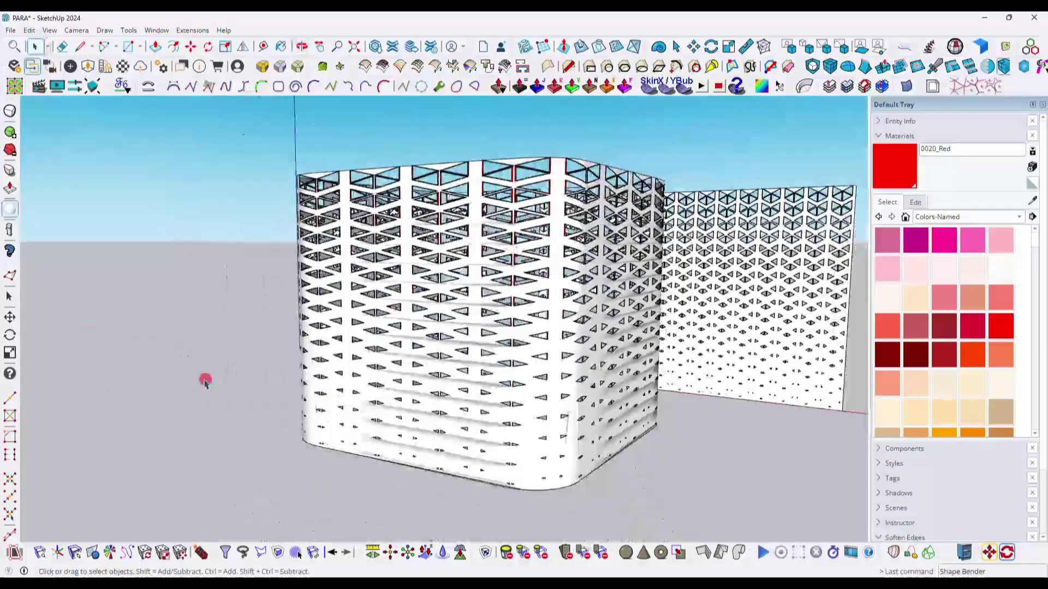
middle_click_drag(295, 314, 400, 217)
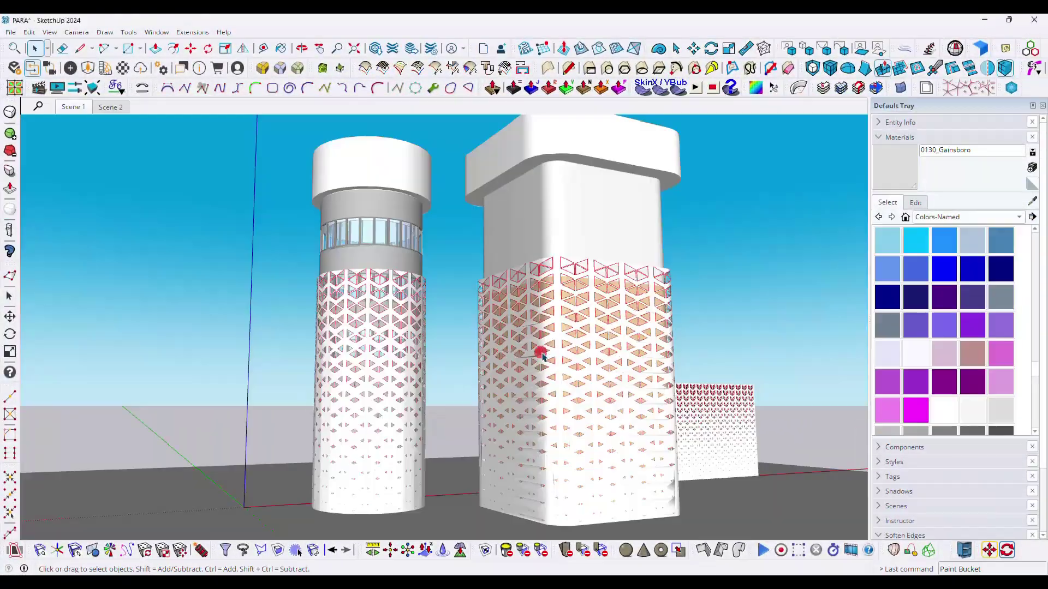
middle_click_drag(560, 366, 535, 350)
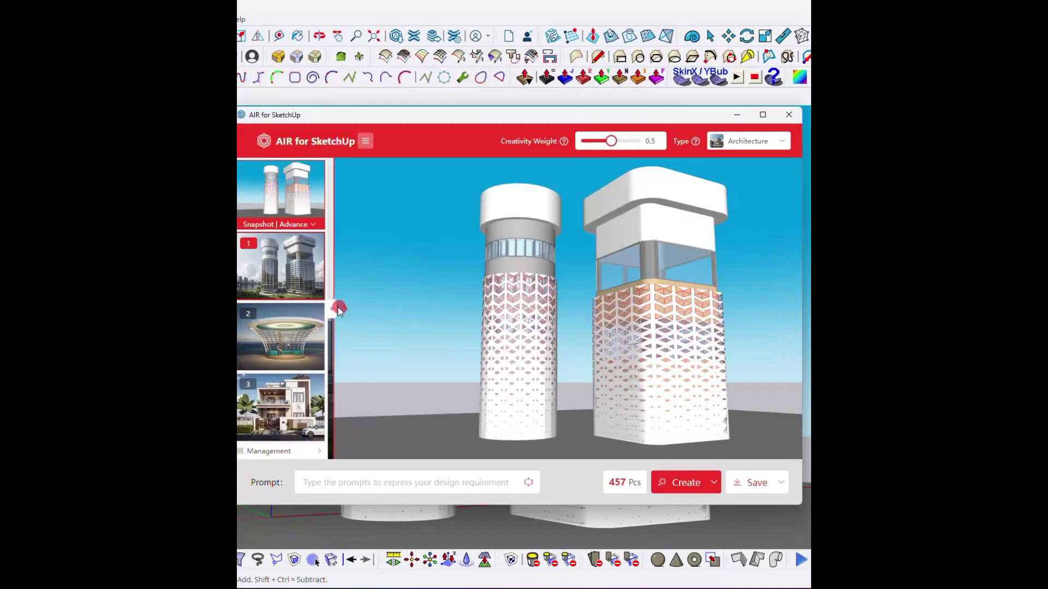
Compare the two towers' model snapshot with the first generated render in AIR for SketchUp.
mouse_move(339, 304)
left_mouse_down()
mouse_move(528, 306)
mouse_move(805, 263)
left_mouse_up()
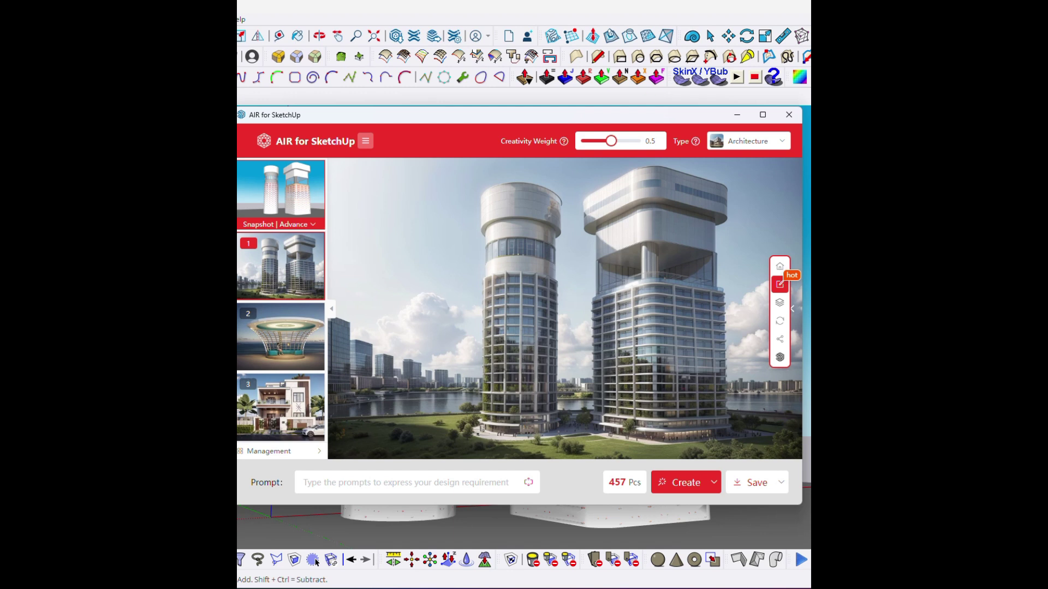